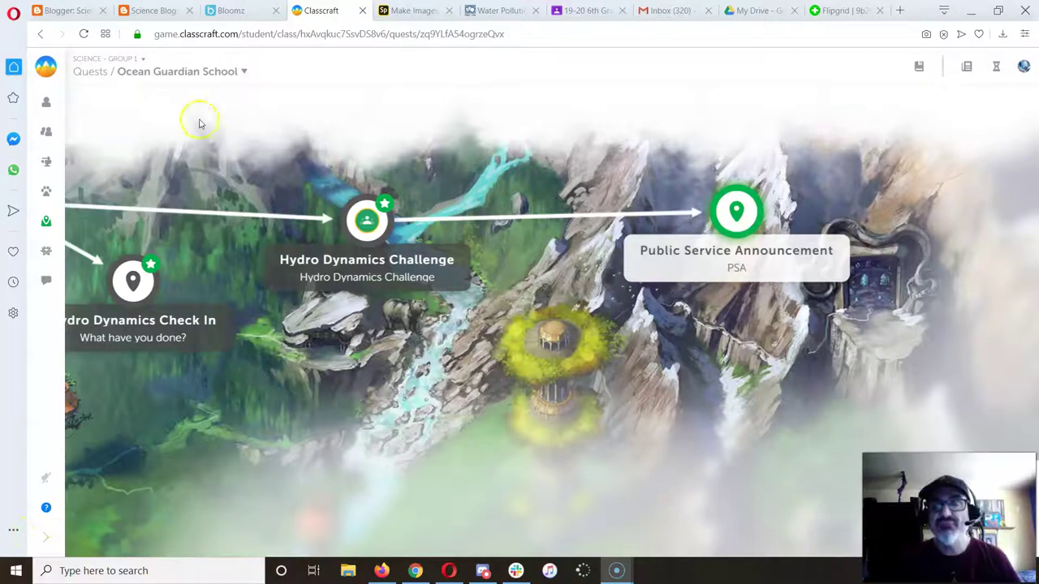
Open the Public Service Announcement quest story and review its five PSA requirements.
left_click(716, 209)
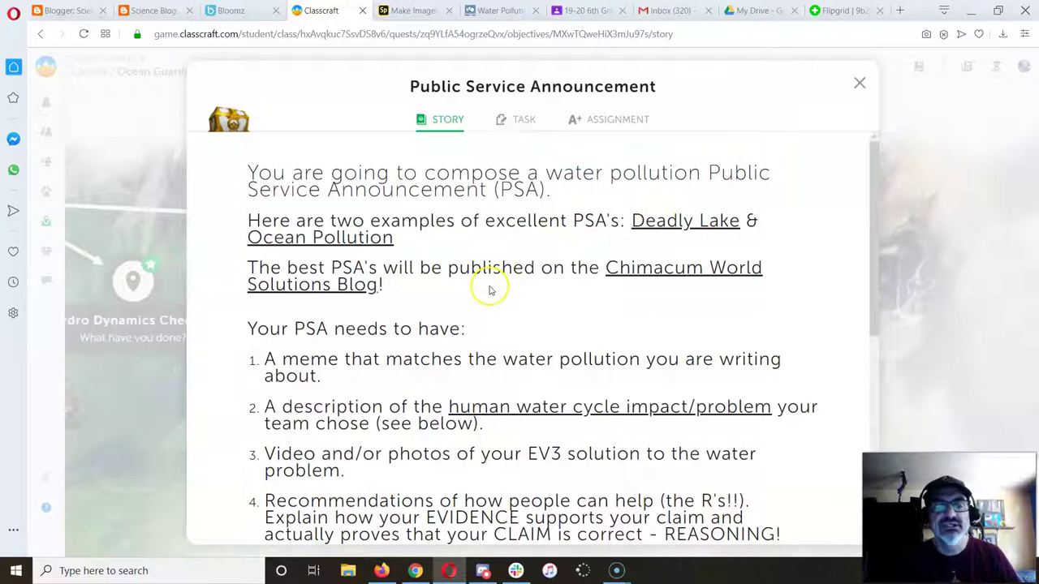
scroll(487, 307, "down", 1)
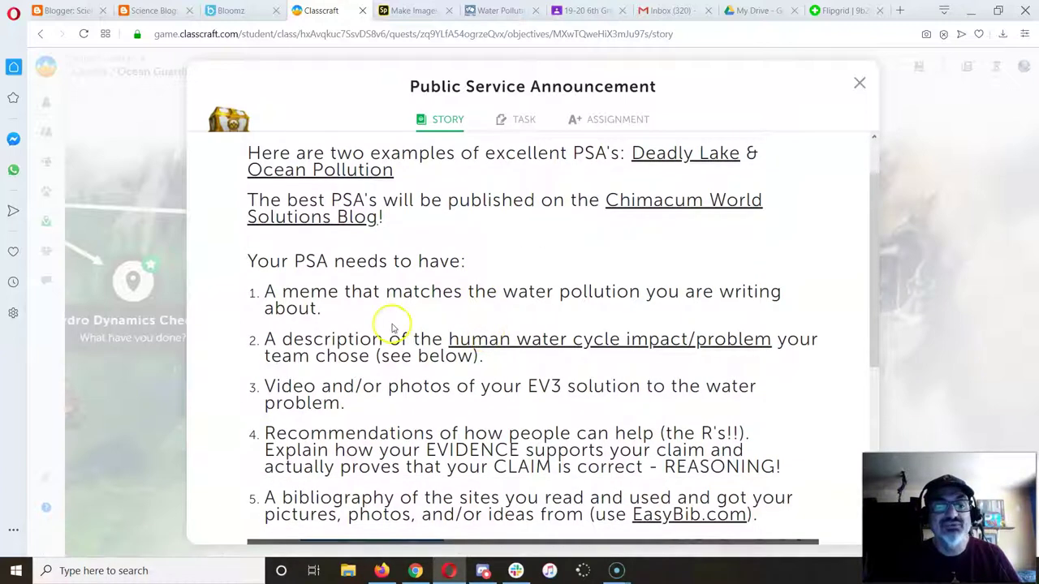
left_click_drag(245, 260, 548, 433)
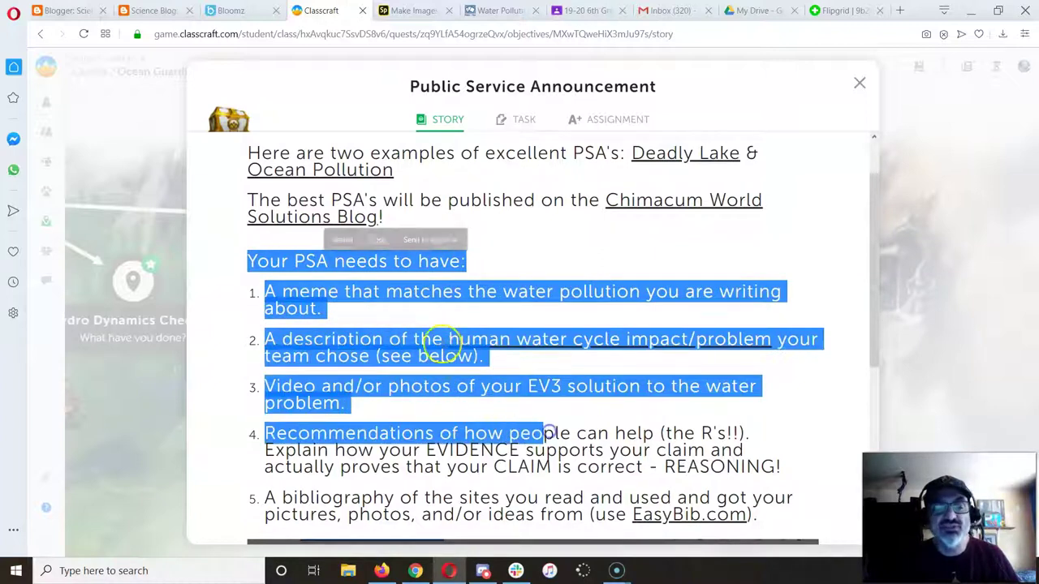
left_click(300, 260)
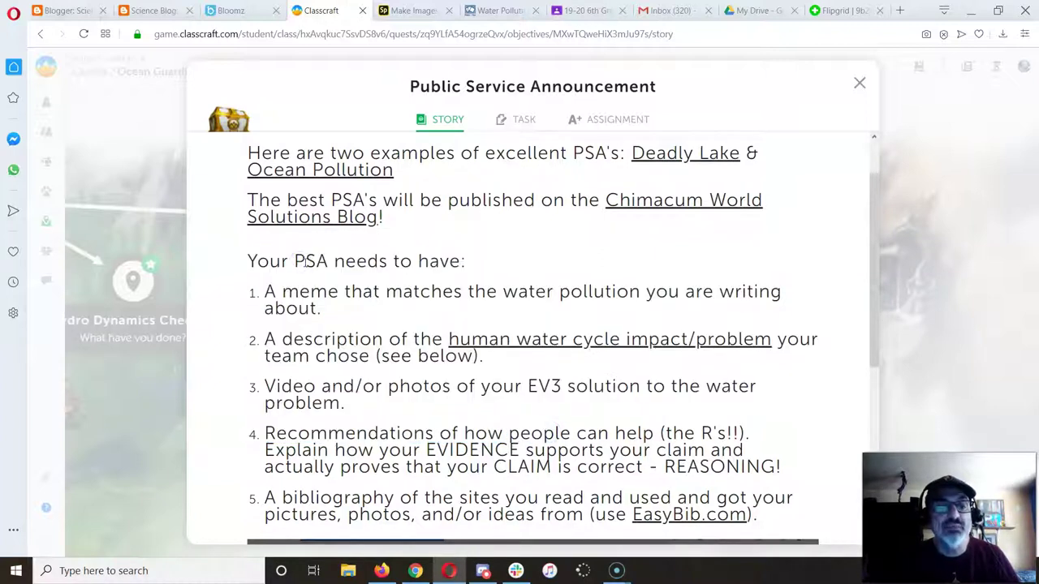
left_click(313, 261)
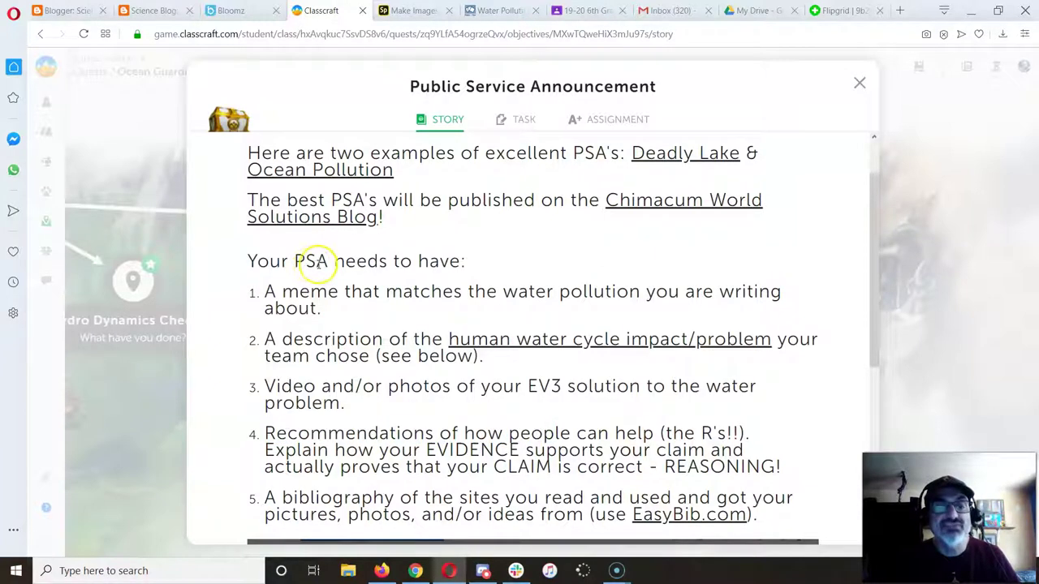
left_click(499, 340)
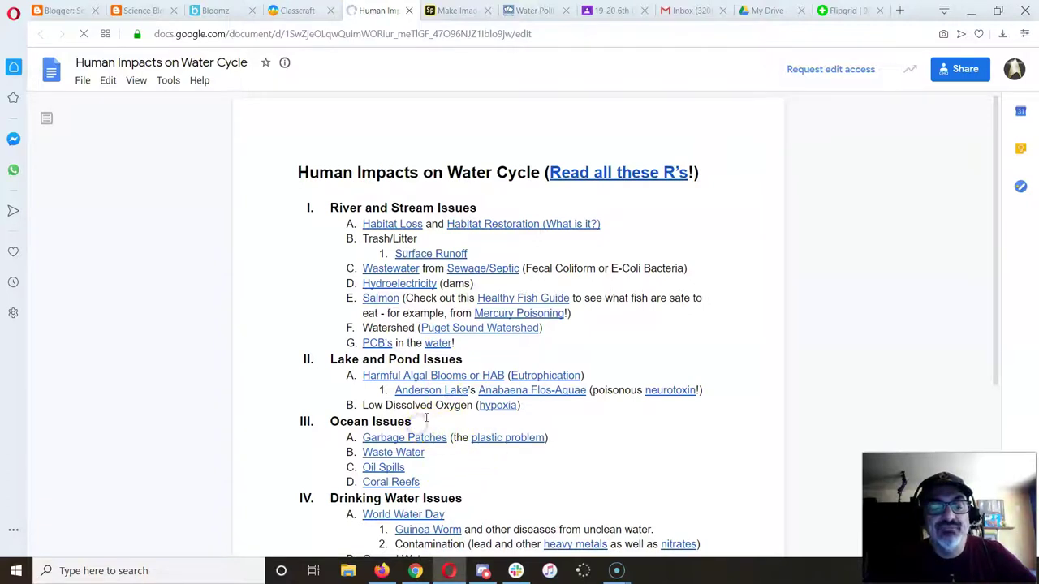
scroll(425, 417, "down", 3)
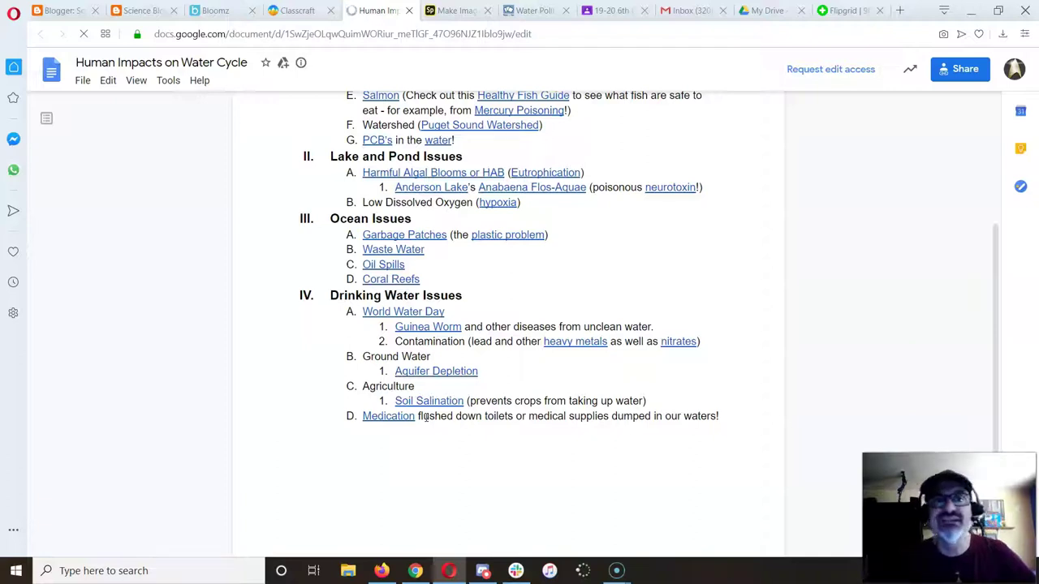
scroll(454, 172, "up", 3)
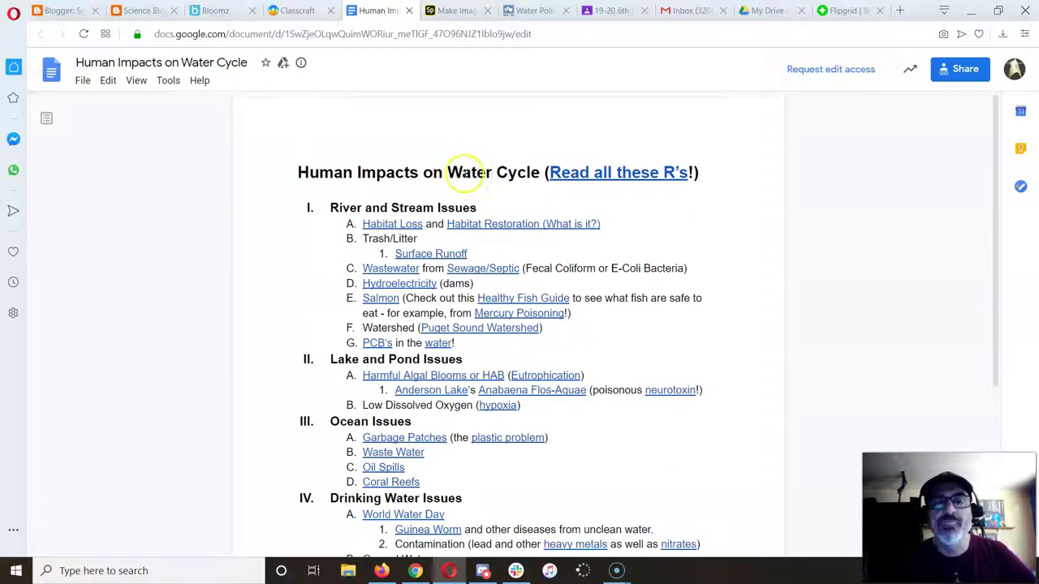
left_click(584, 176)
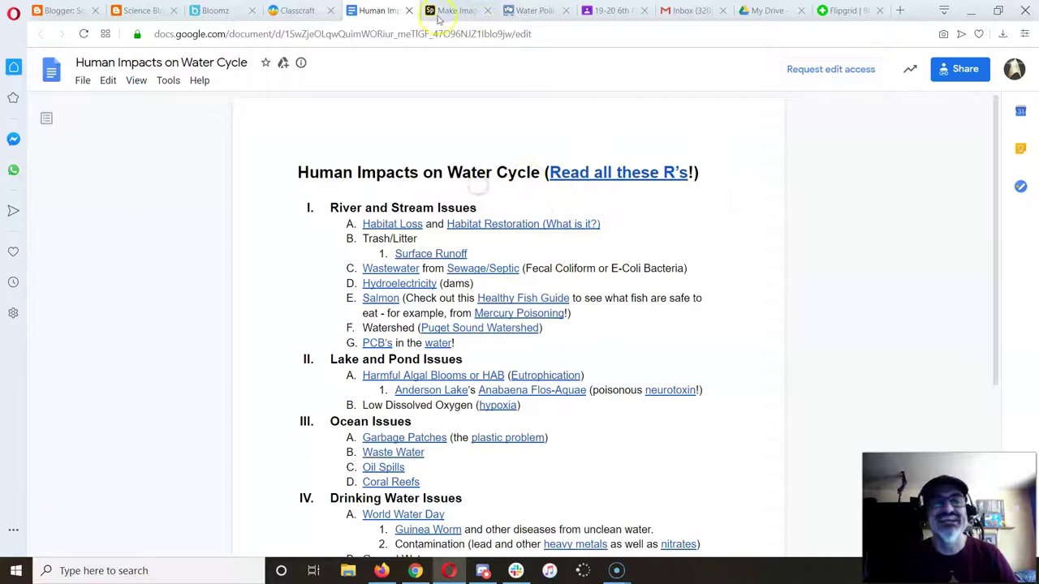
Close the water-cycle doc, then highlight 'EV3 solution' in the quest story.
left_click(408, 11)
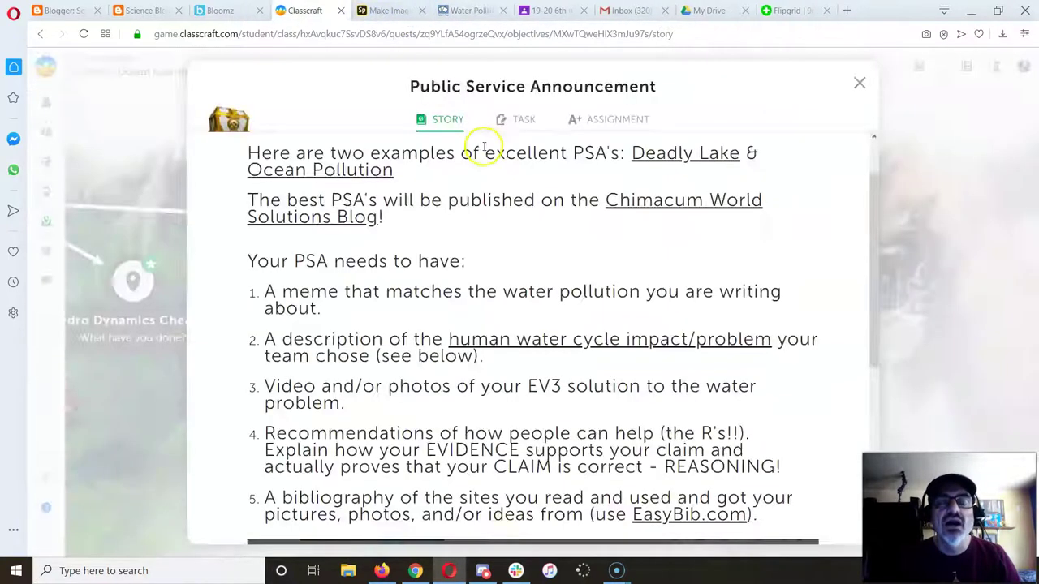
scroll(514, 225, "down", 3)
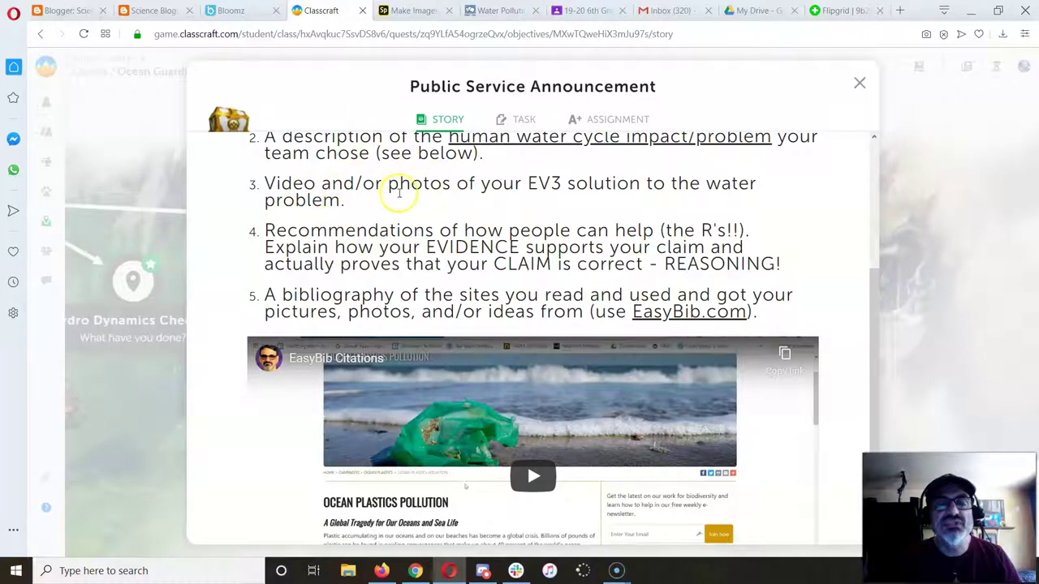
left_click_drag(528, 184, 641, 183)
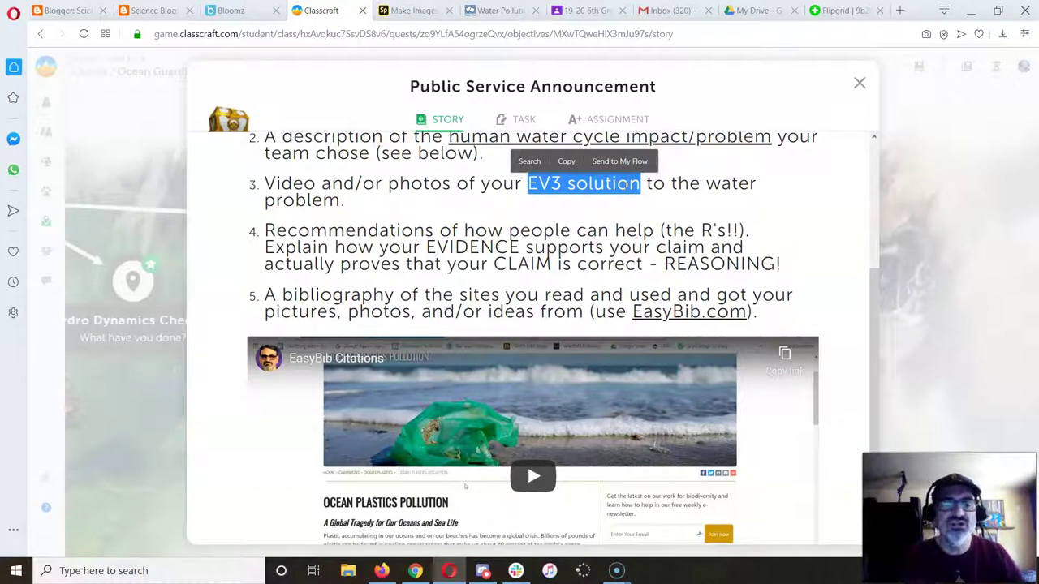
scroll(501, 262, "up", 3)
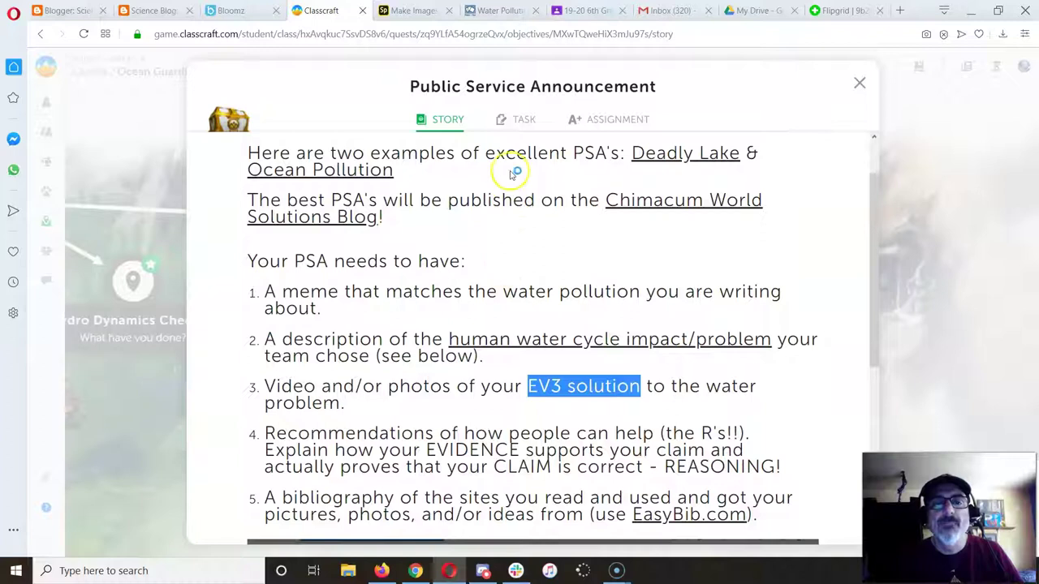
left_click(510, 121)
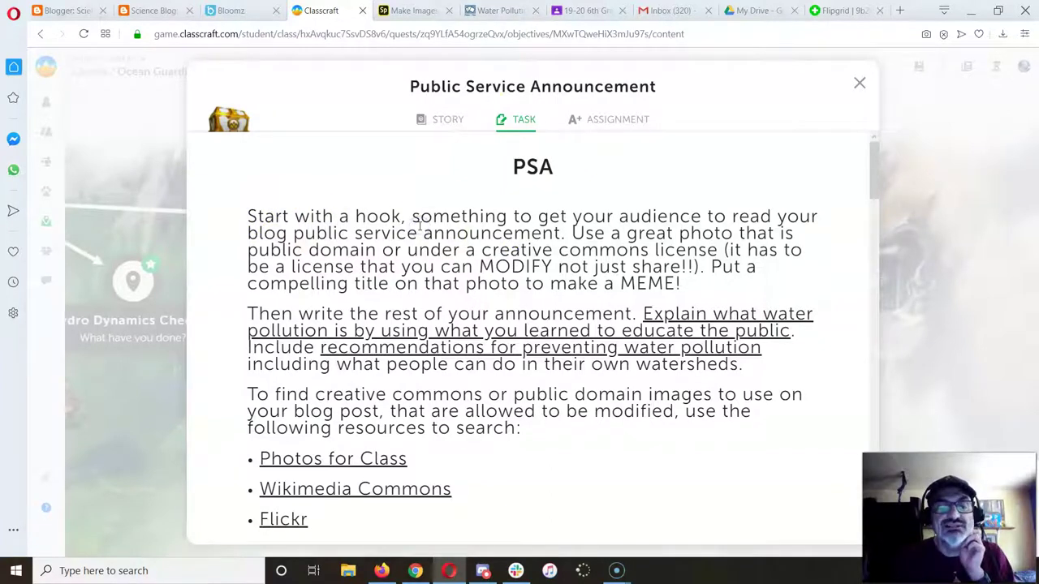
scroll(401, 251, "down", 1)
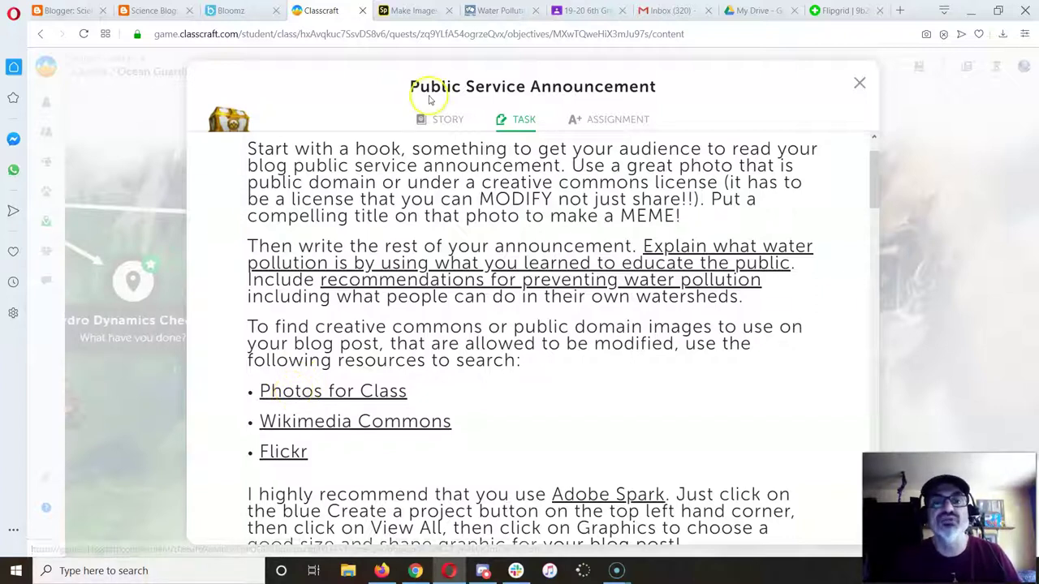
Browse the Photos for Class Creative Commons water pollution results.
left_click(479, 11)
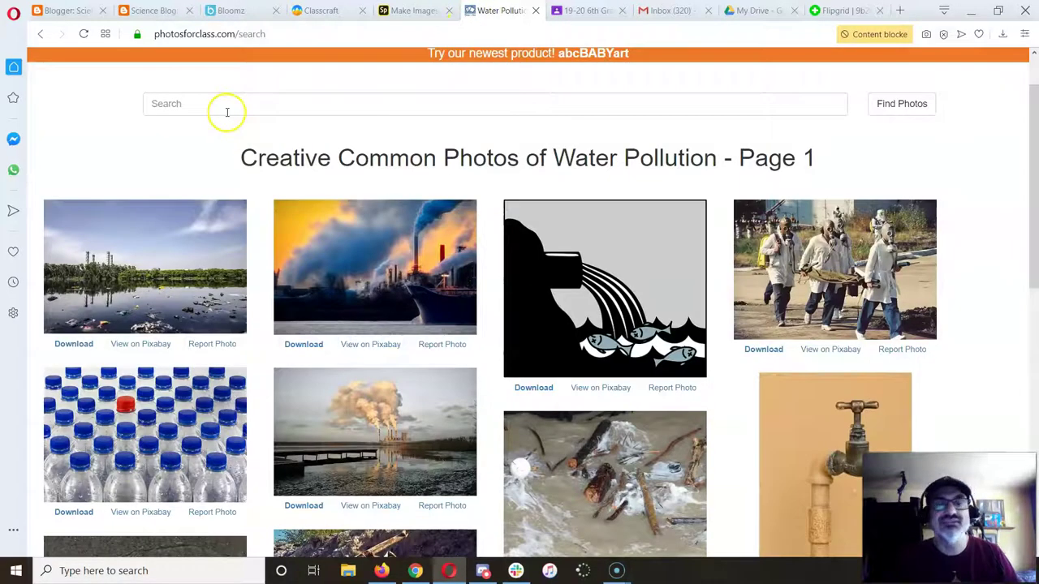
scroll(410, 166, "down", 3)
scroll(409, 176, "down", 2)
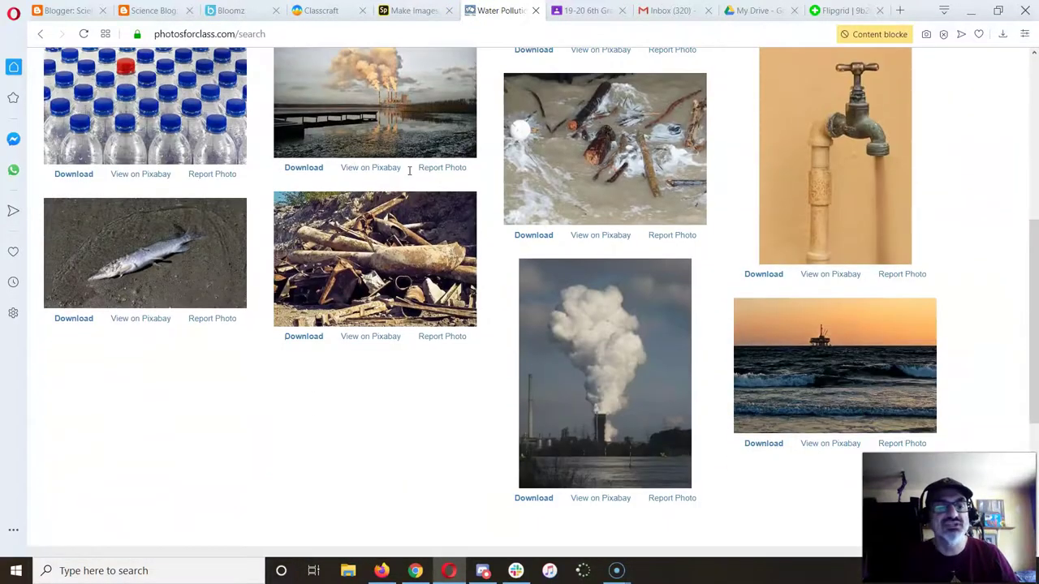
scroll(410, 177, "up", 3)
scroll(409, 176, "up", 2)
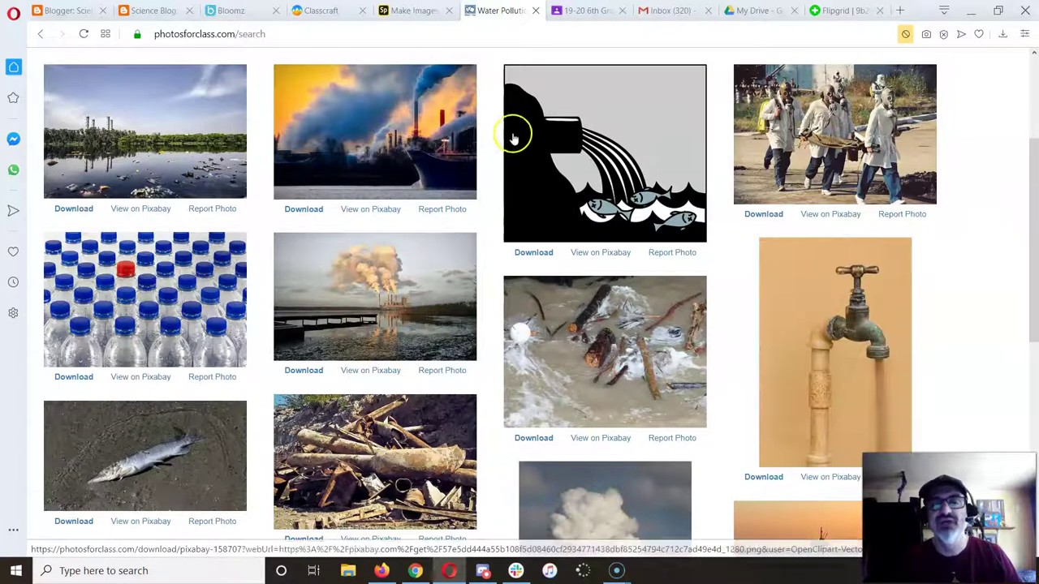
Scroll the Classcraft task down to the Adobe Spark recommendation and login video.
left_click(321, 12)
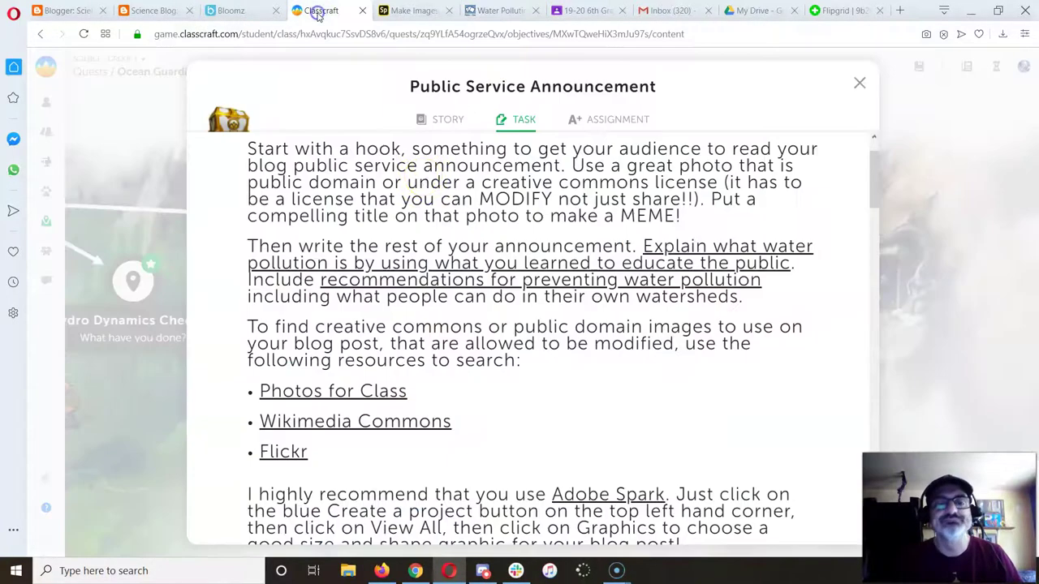
scroll(426, 183, "down", 3)
scroll(426, 183, "down", 3)
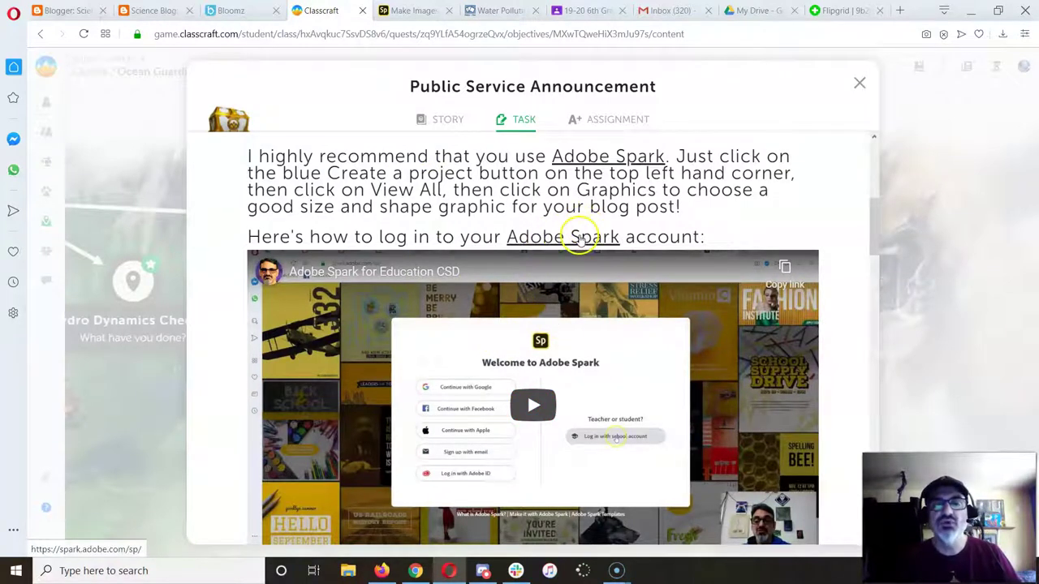
From the Adobe Spark home page, view all project templates filtered to Graphics.
left_click(415, 11)
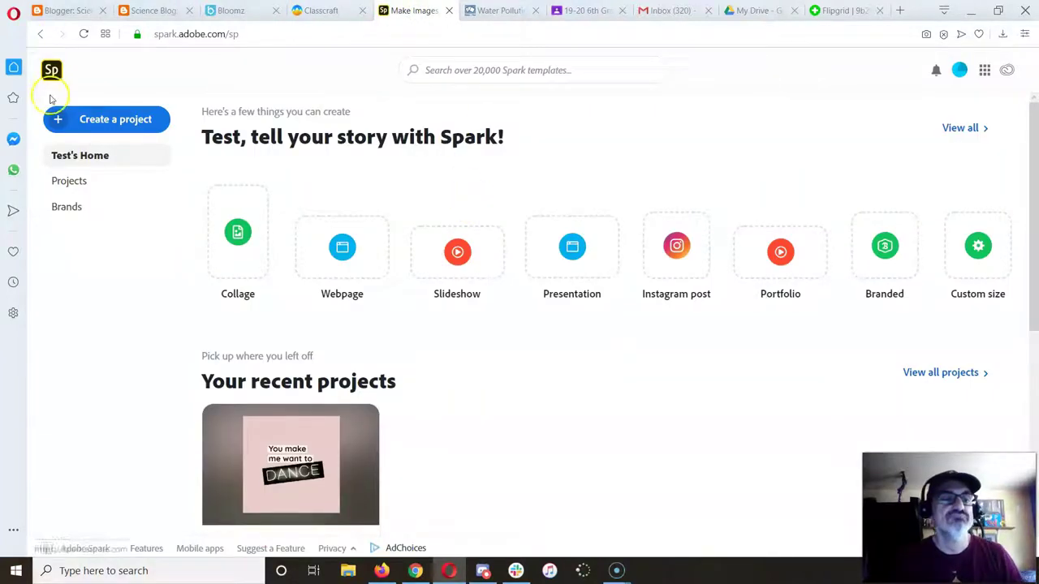
left_click(57, 120)
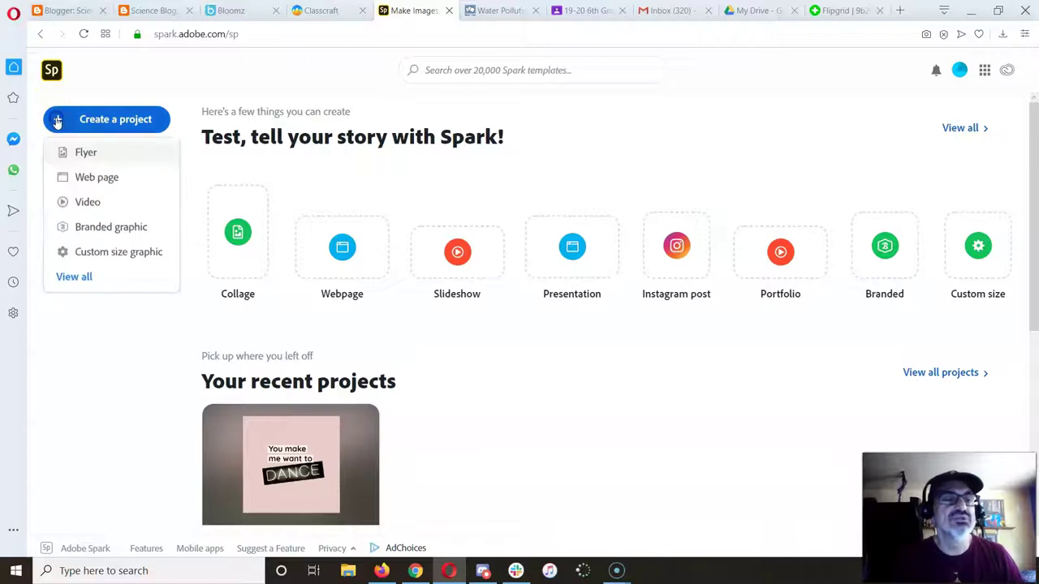
left_click(71, 276)
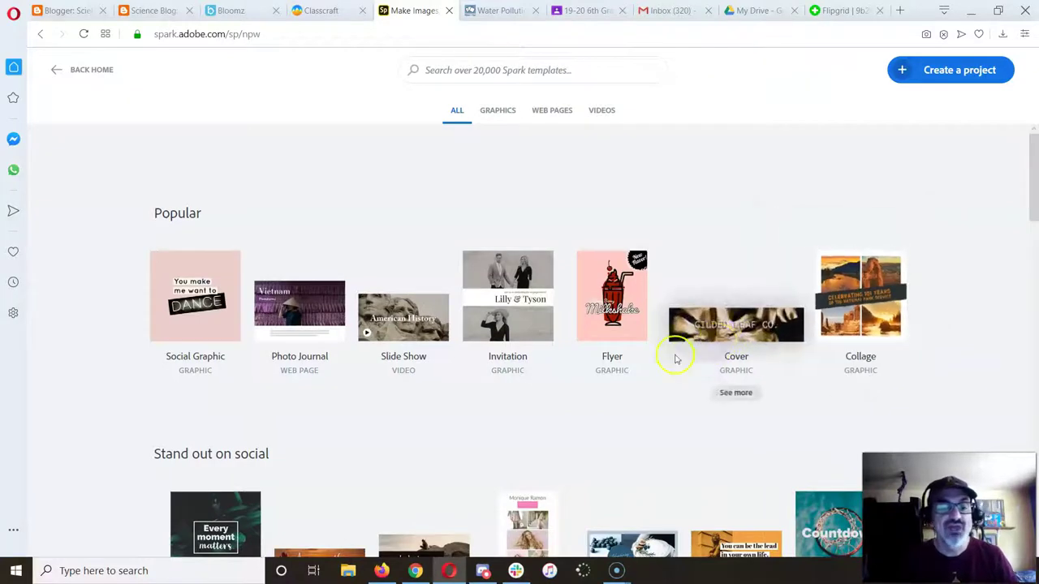
scroll(577, 378, "down", 3)
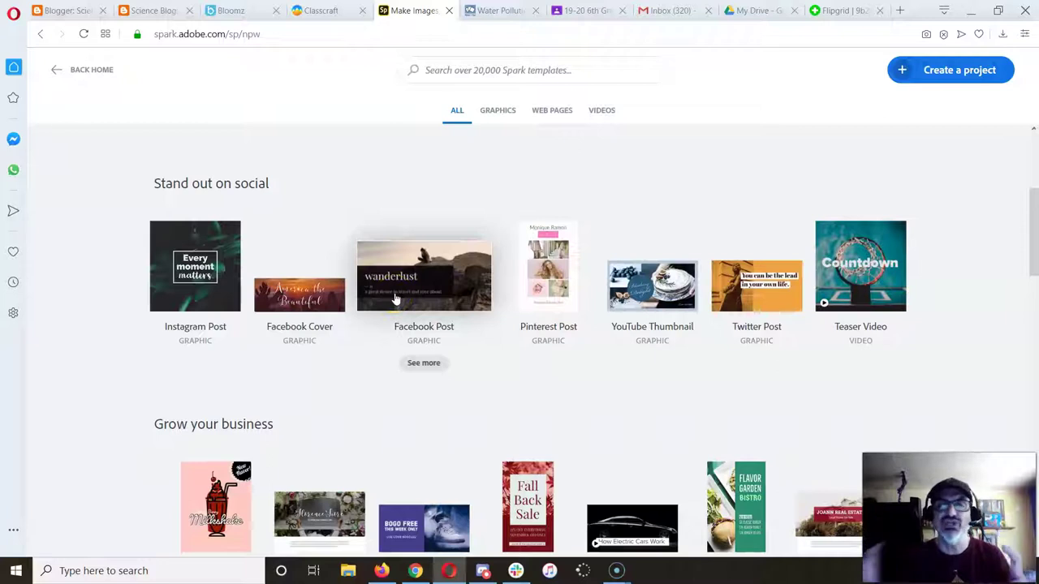
left_click(498, 117)
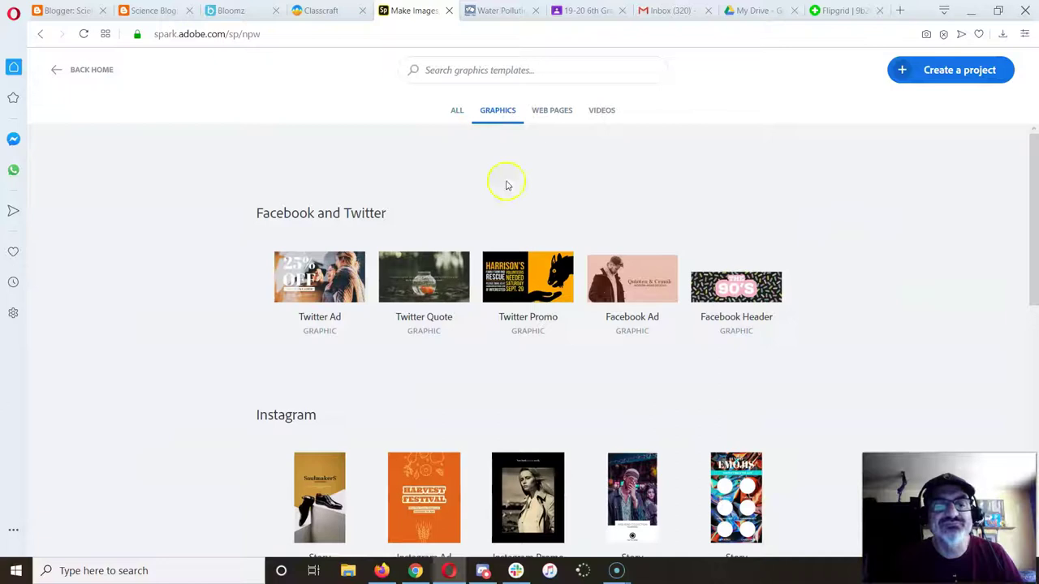
scroll(511, 212, "down", 3)
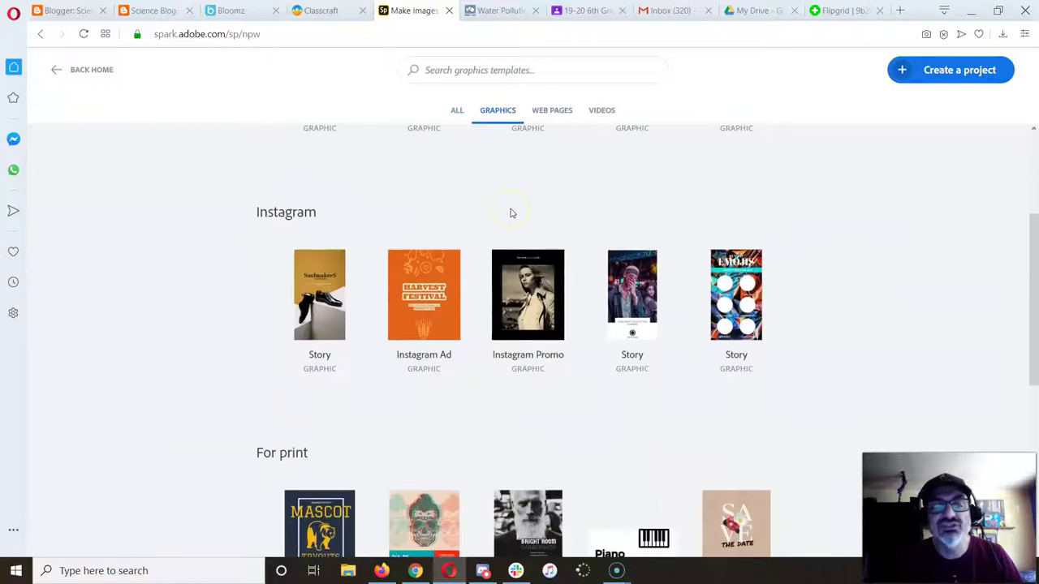
scroll(510, 212, "down", 1)
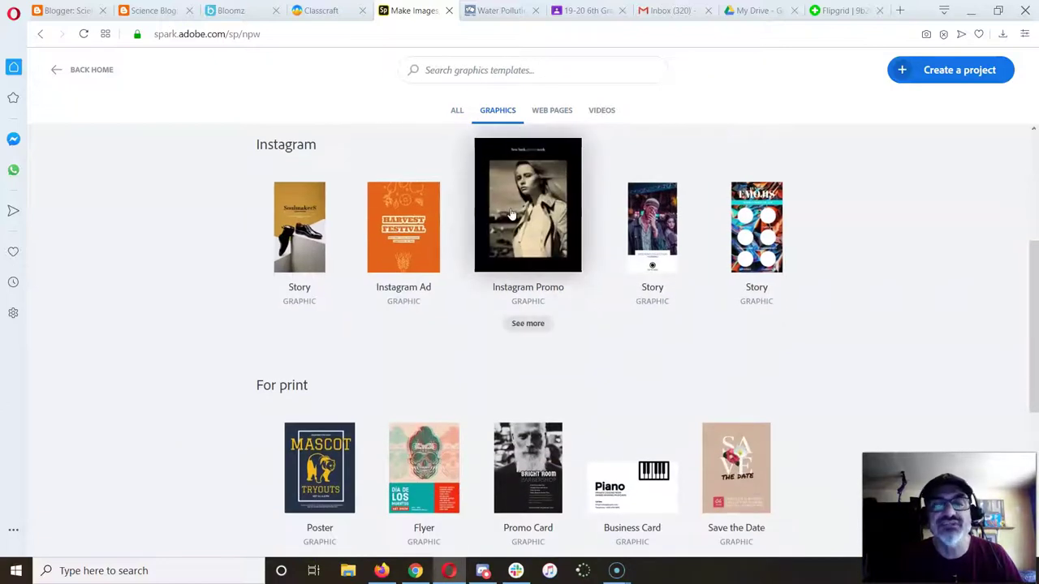
Start a post from the Harvest Festival template and delete its fruit illustration.
left_click(414, 244)
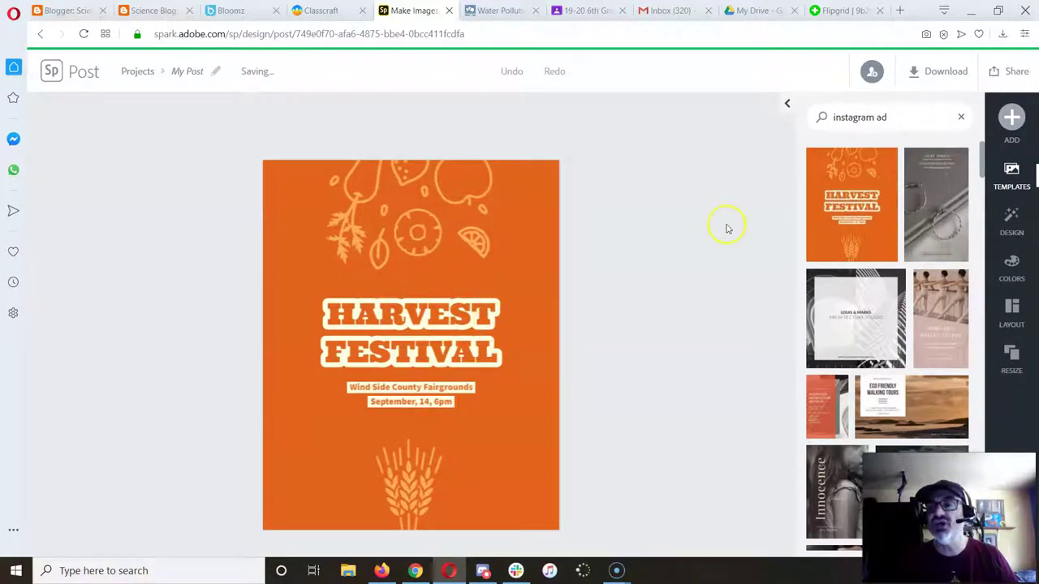
left_click(431, 247)
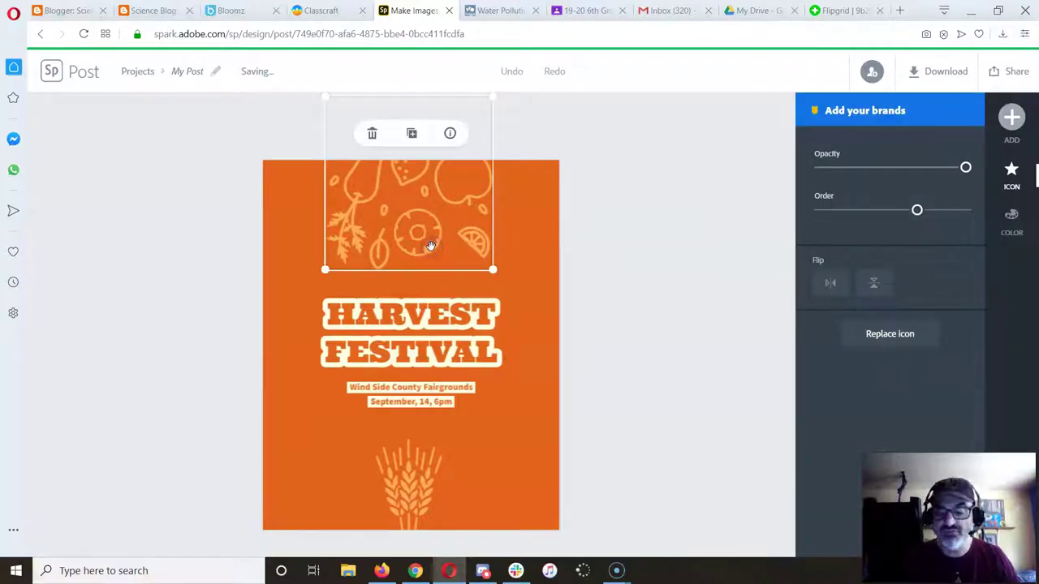
key("Delete")
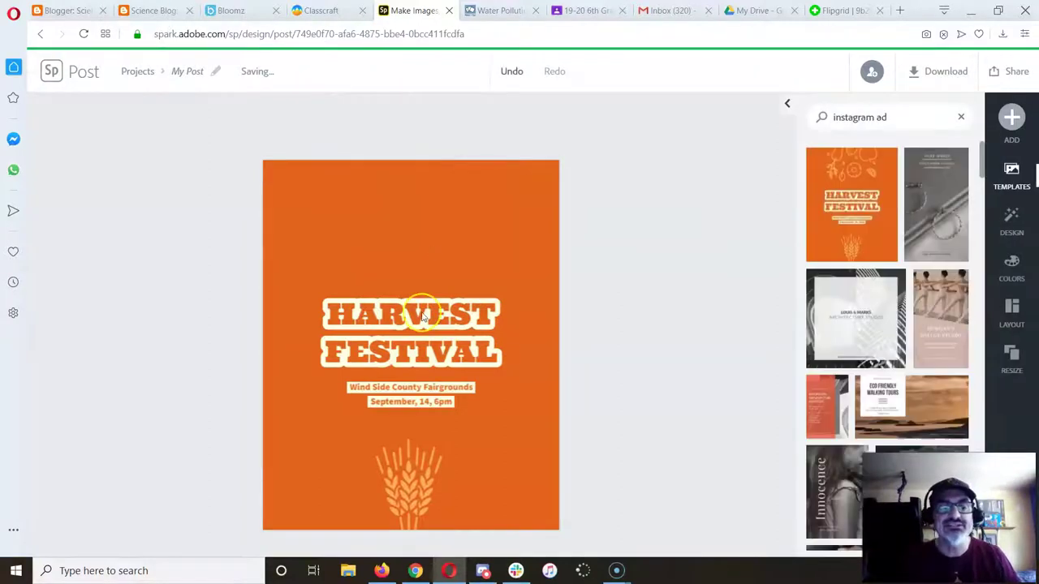
left_click(414, 317)
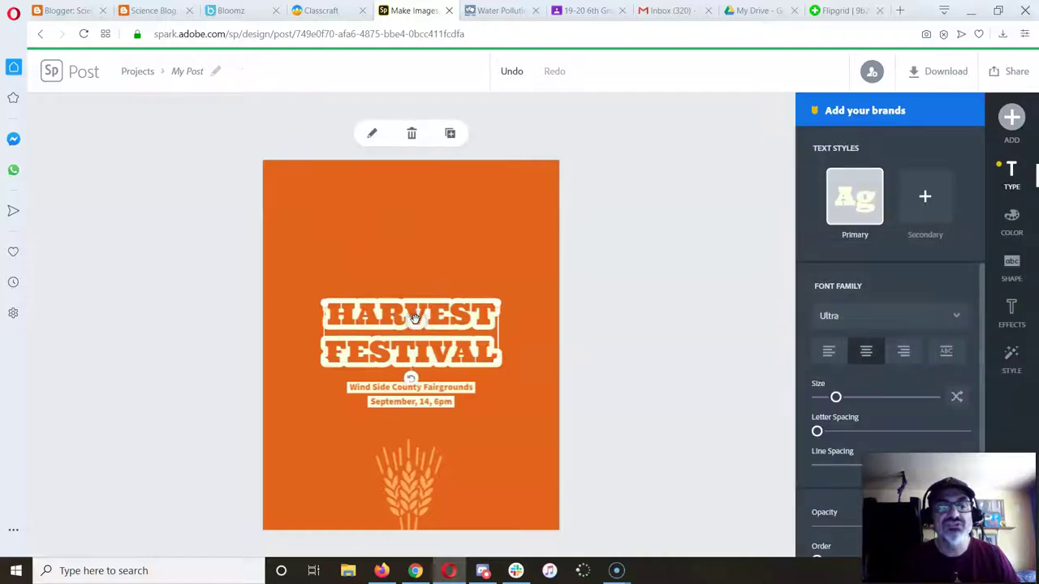
left_click(426, 320)
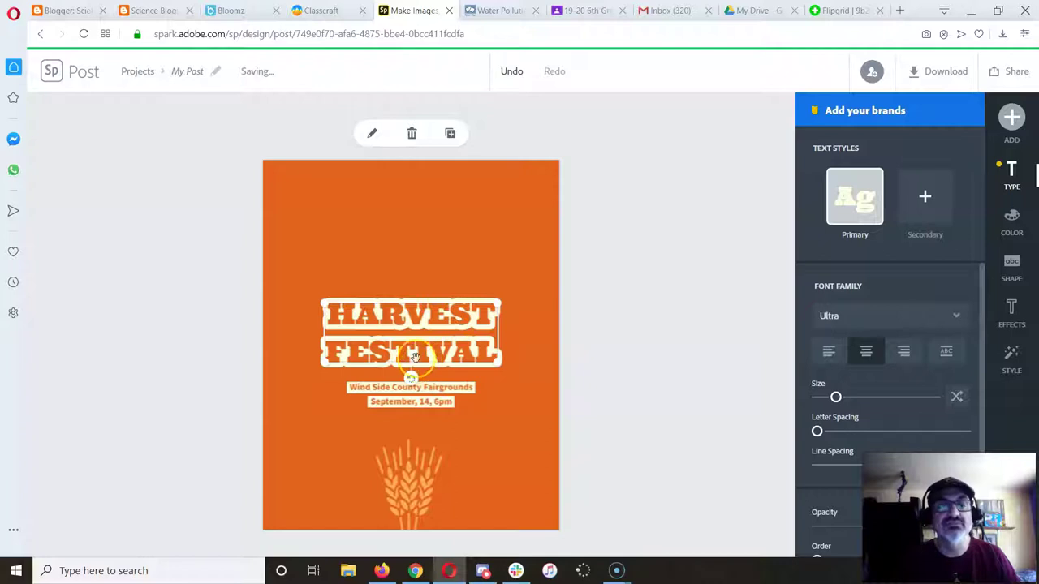
Replace the HARVEST FESTIVAL headline text with 'Oh no, dead fish!'.
left_click(371, 133)
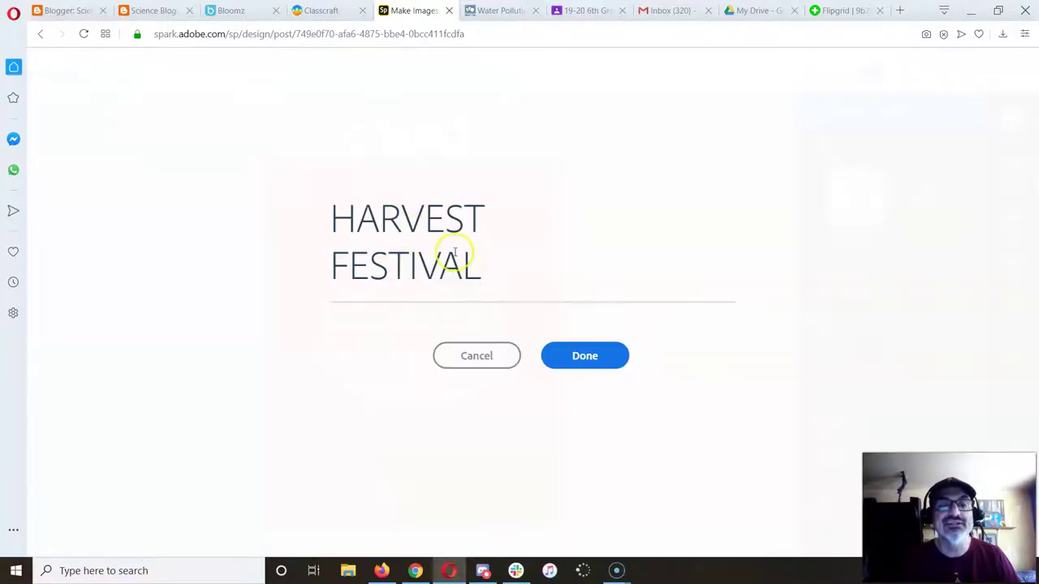
left_click_drag(480, 261, 330, 229)
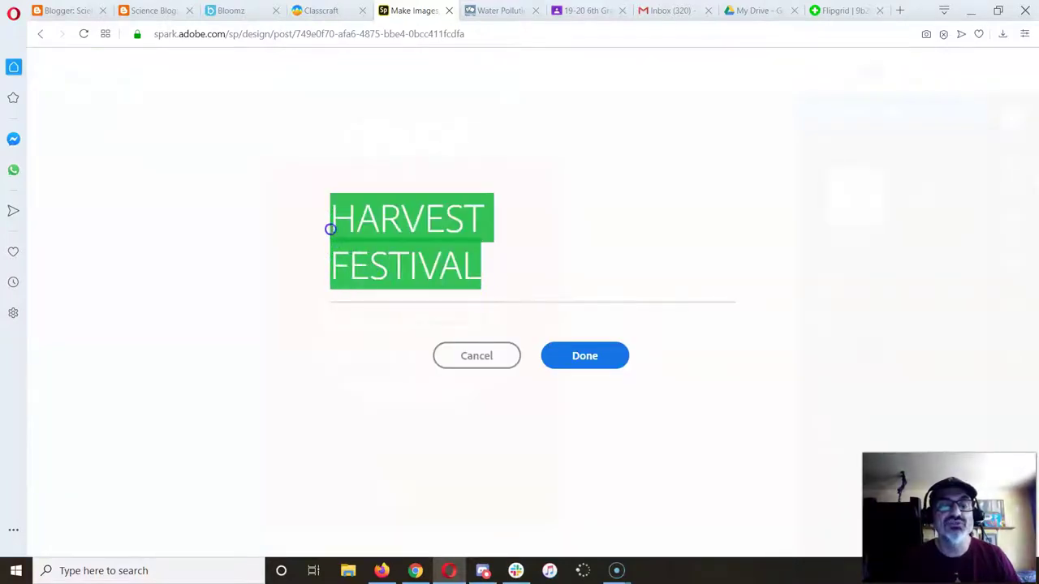
type("Oh n")
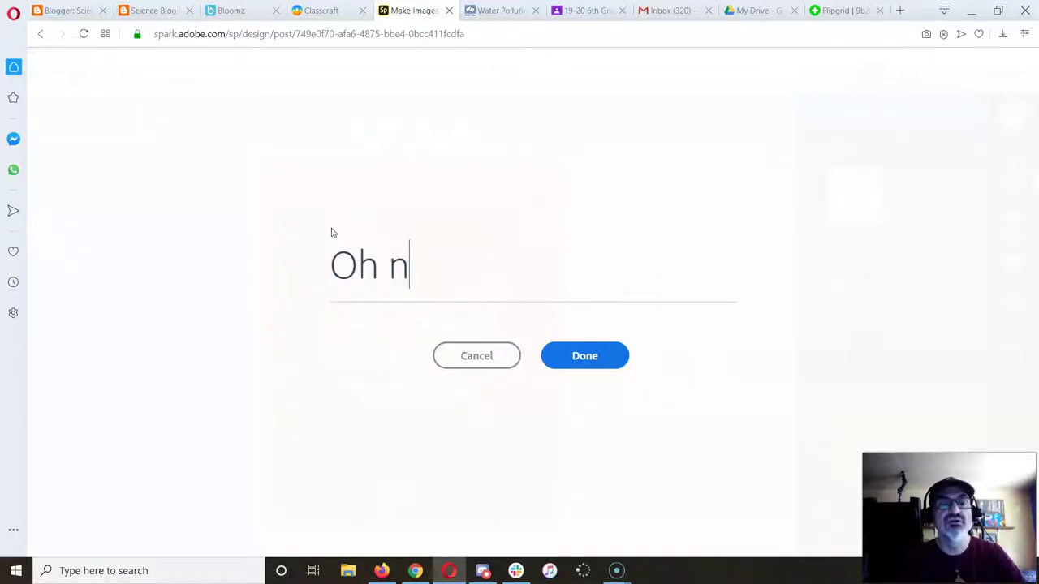
type("o, de")
key("BackSpace")
type("dead f")
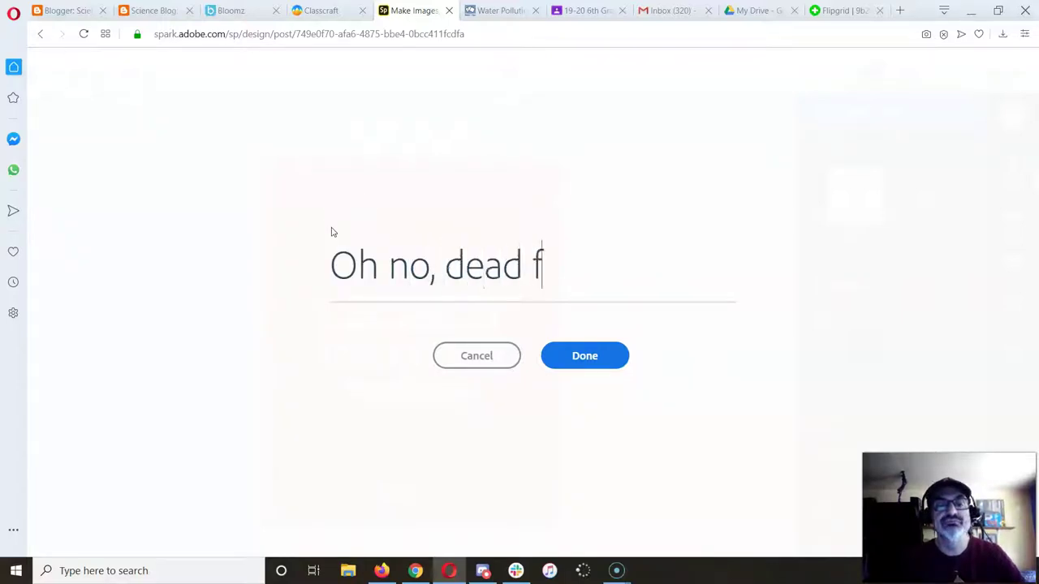
type("ish!")
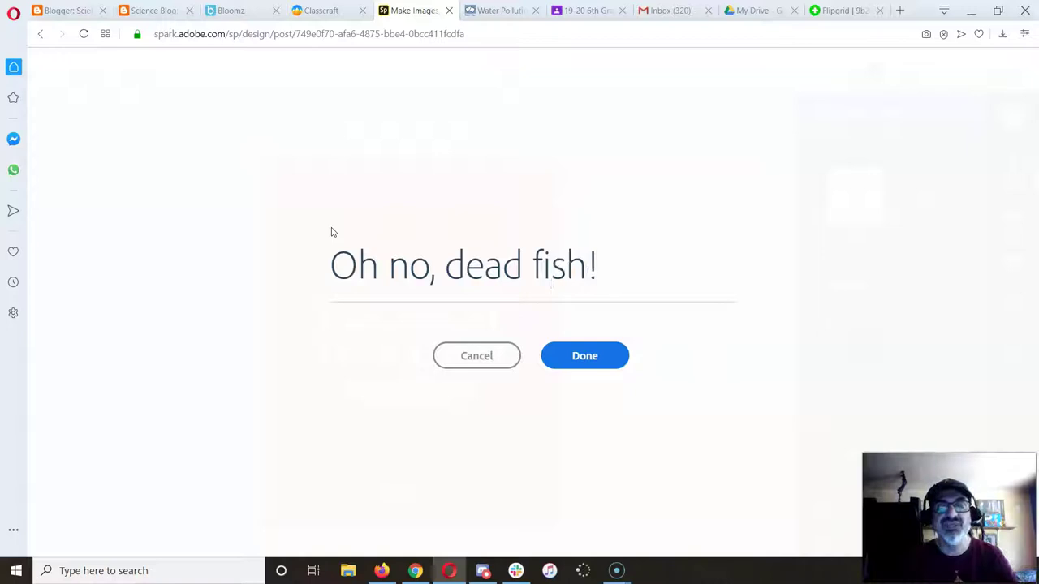
left_click(571, 362)
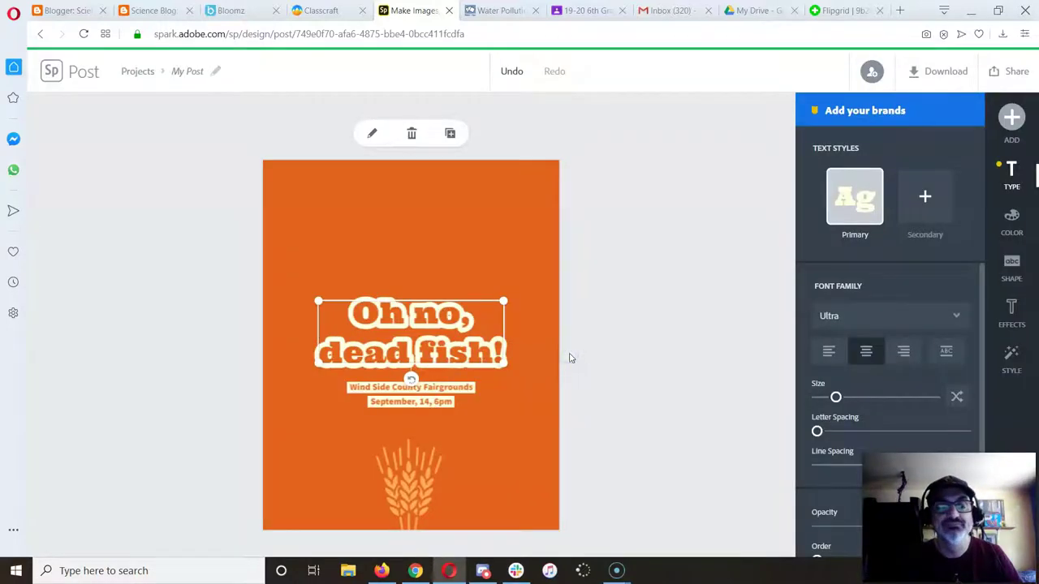
left_click(374, 397)
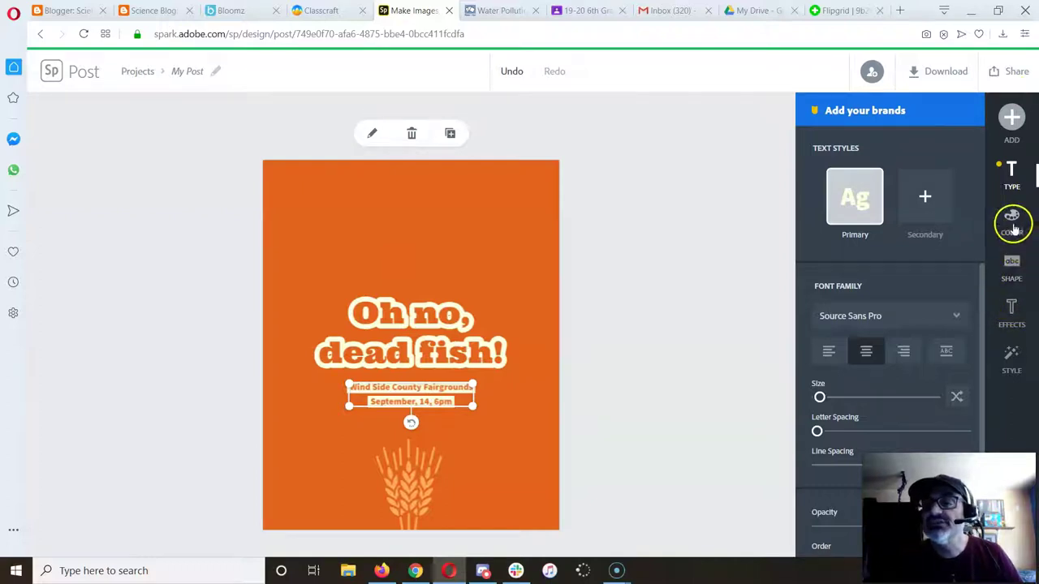
Upload 158707.png from Downloads and pin it as the poster background.
left_click(1010, 121)
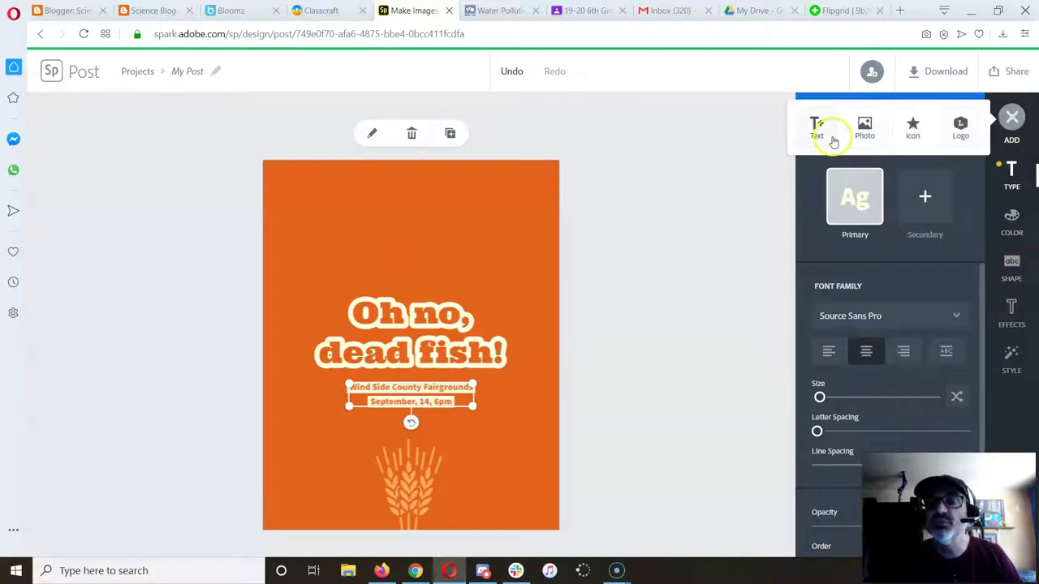
left_click(863, 127)
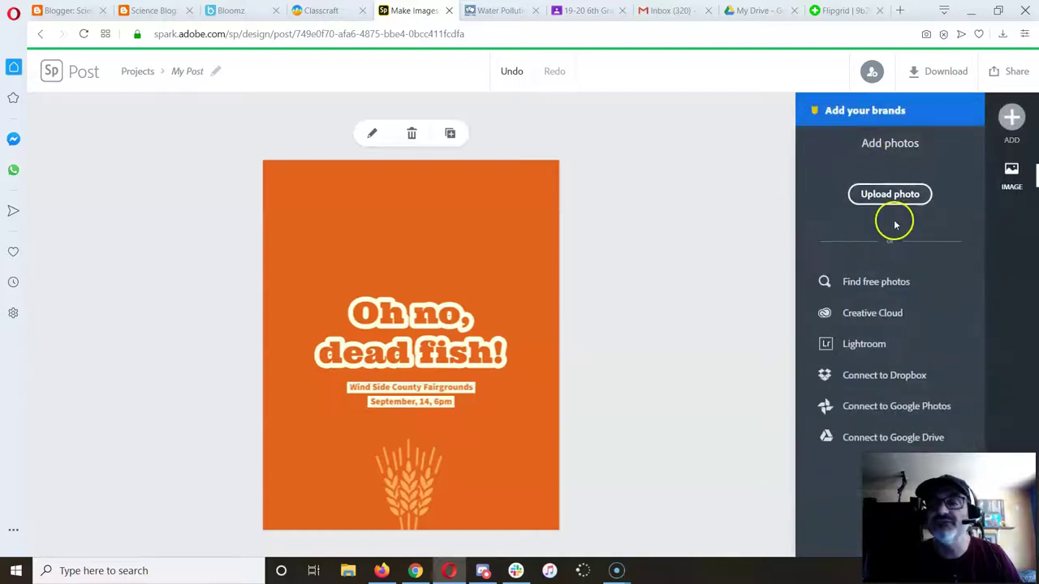
left_click(893, 195)
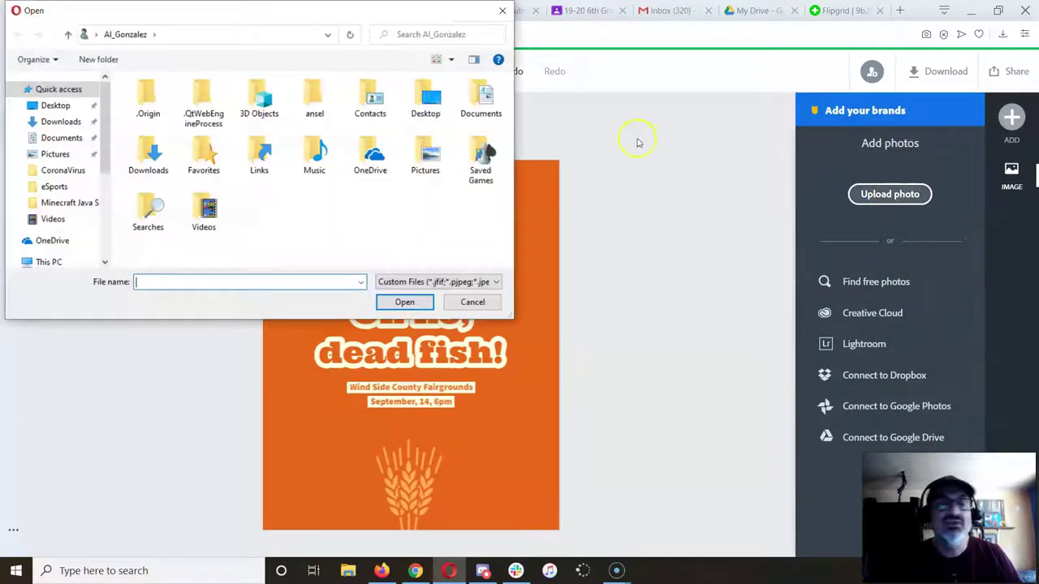
left_click(61, 122)
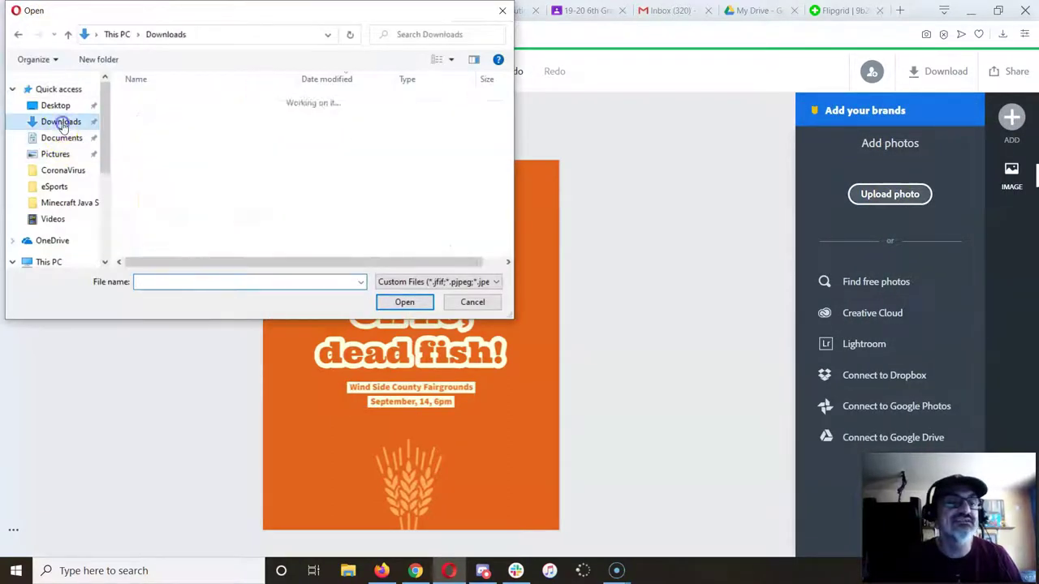
left_click(142, 118)
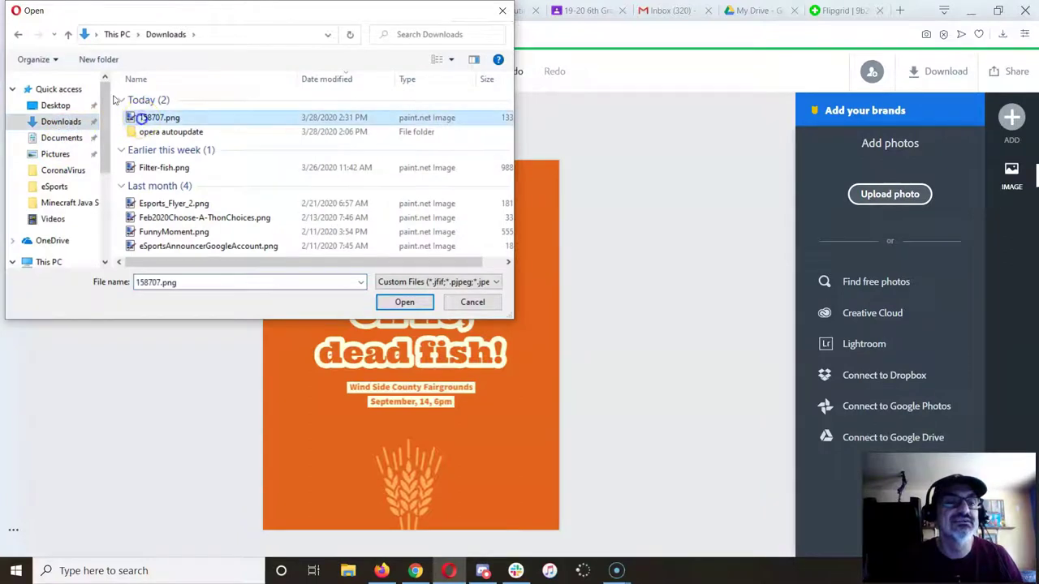
left_click(405, 302)
left_click(442, 315)
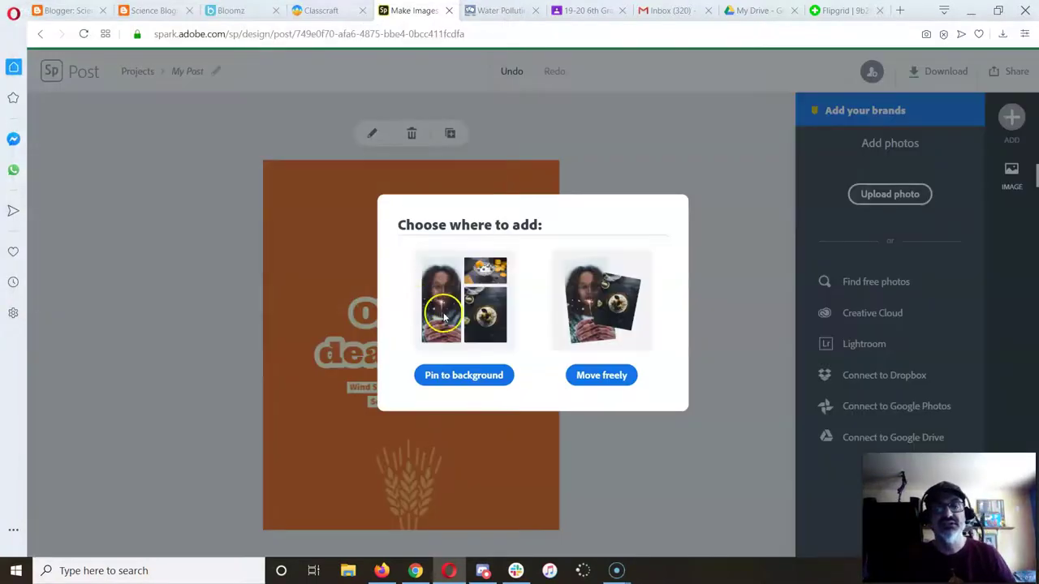
left_click(463, 374)
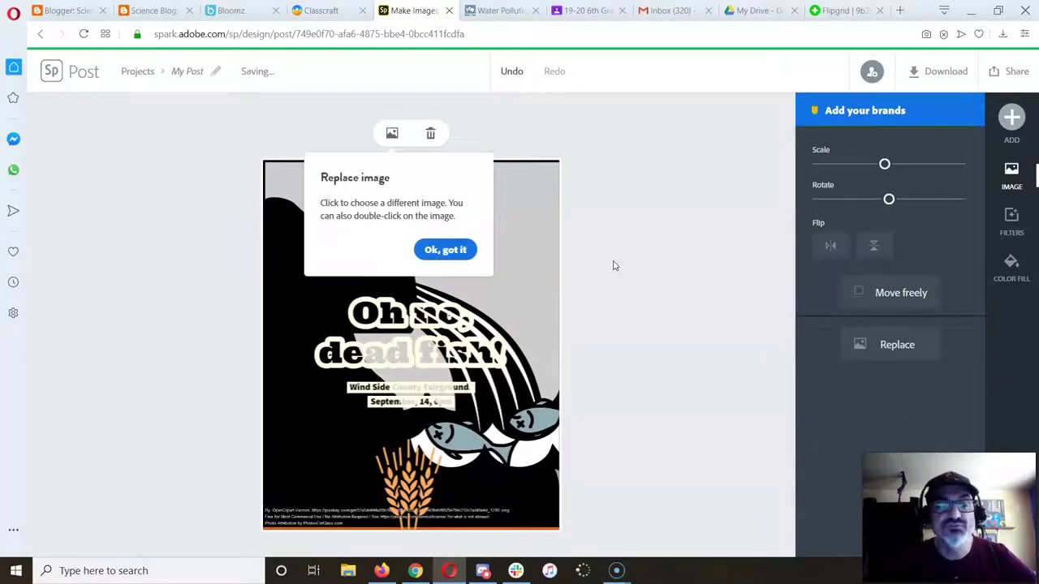
left_click(446, 249)
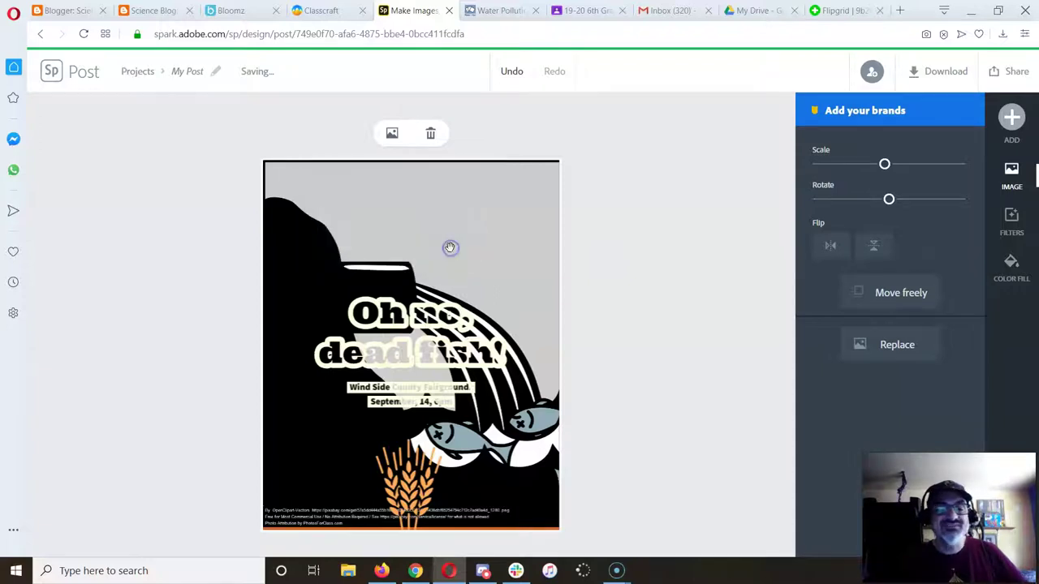
Delete the wheat icon and event details, and move the headline to the top right.
left_click(414, 494)
key("Delete")
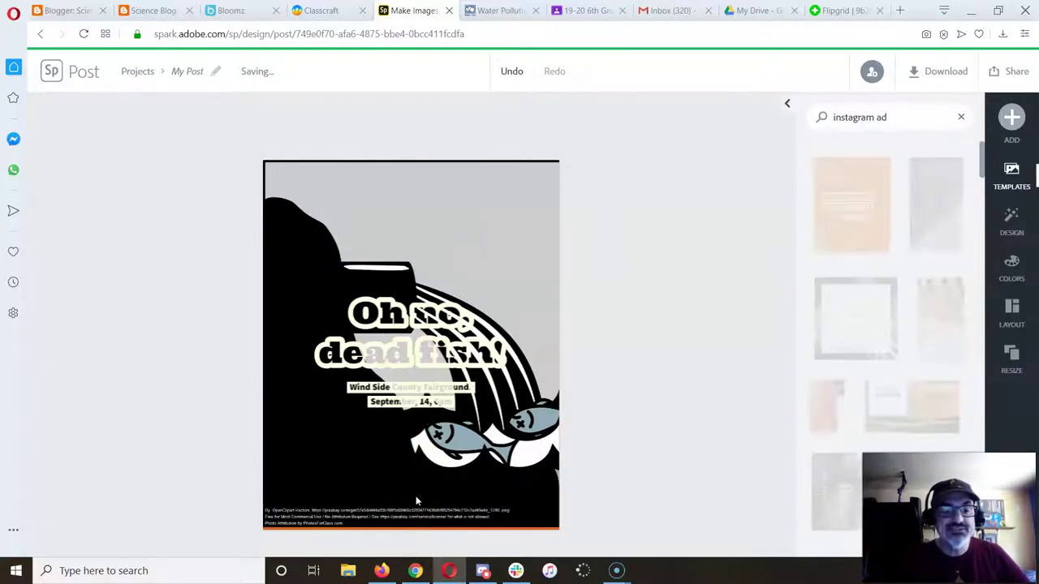
left_click(396, 511)
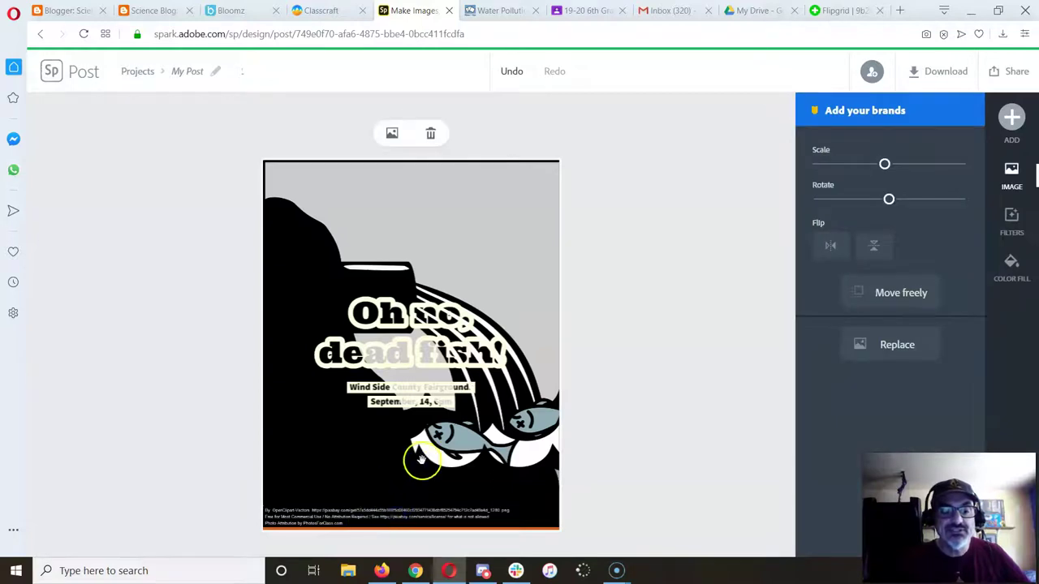
left_click(392, 318)
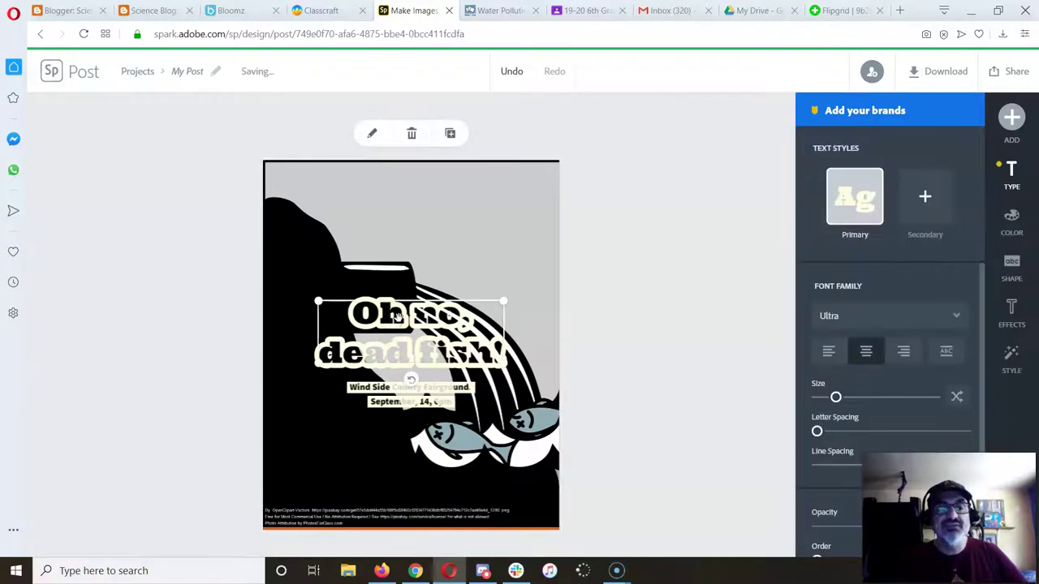
left_click_drag(404, 314, 443, 192)
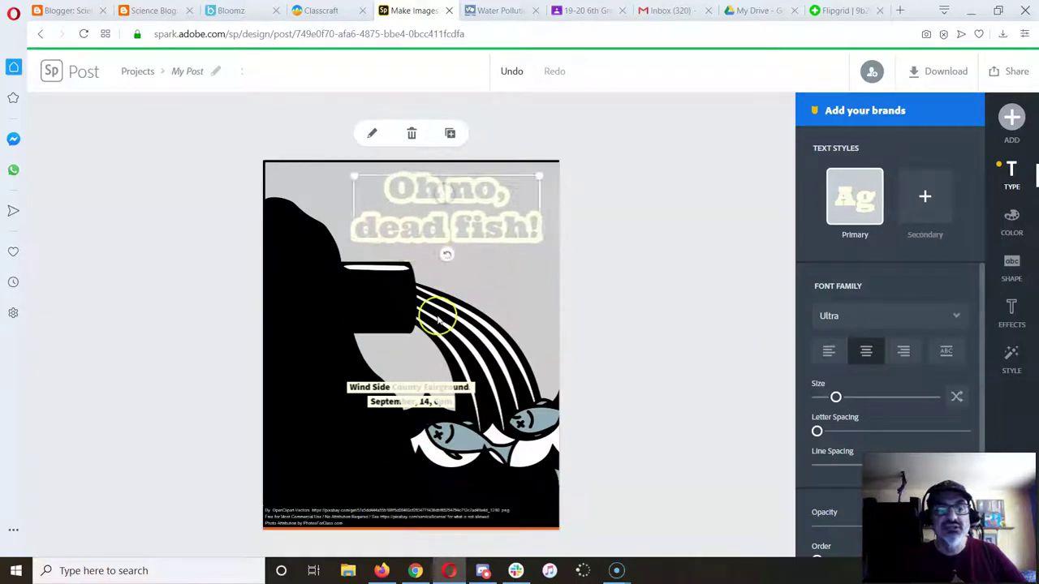
left_click(408, 388)
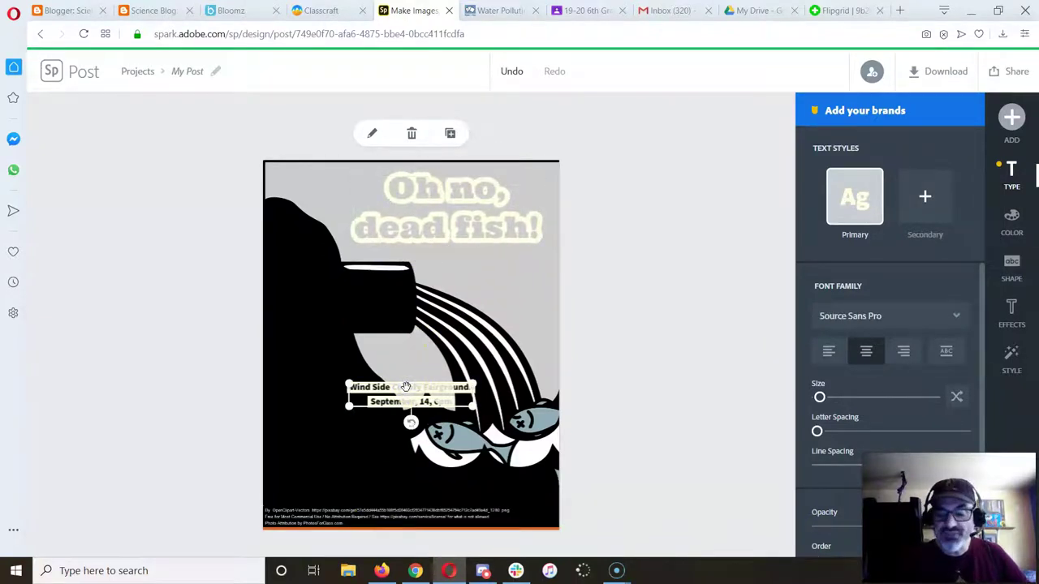
key("Delete")
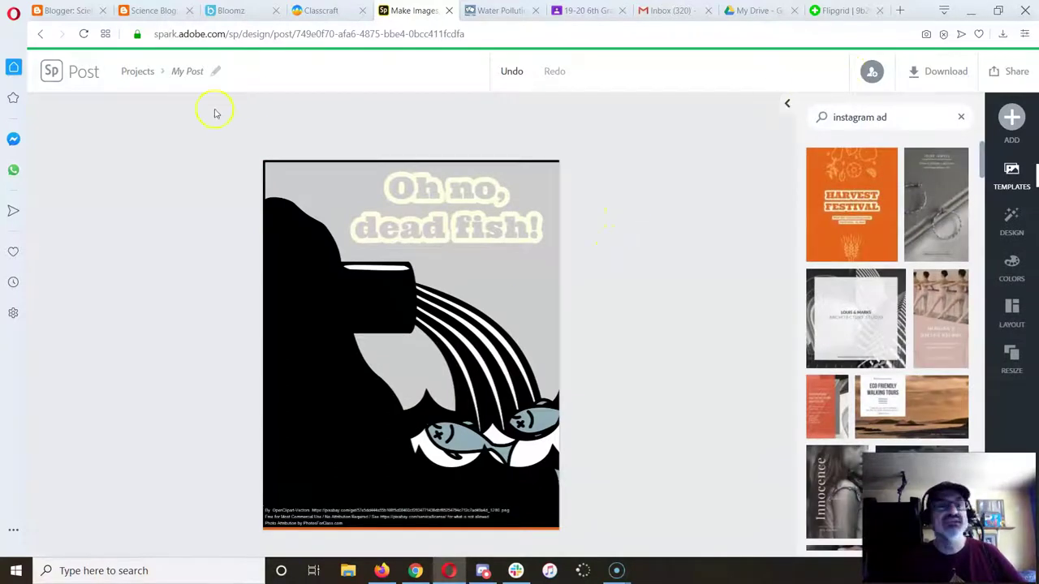
Rename the project to DeadFishSewage.
left_click(180, 72)
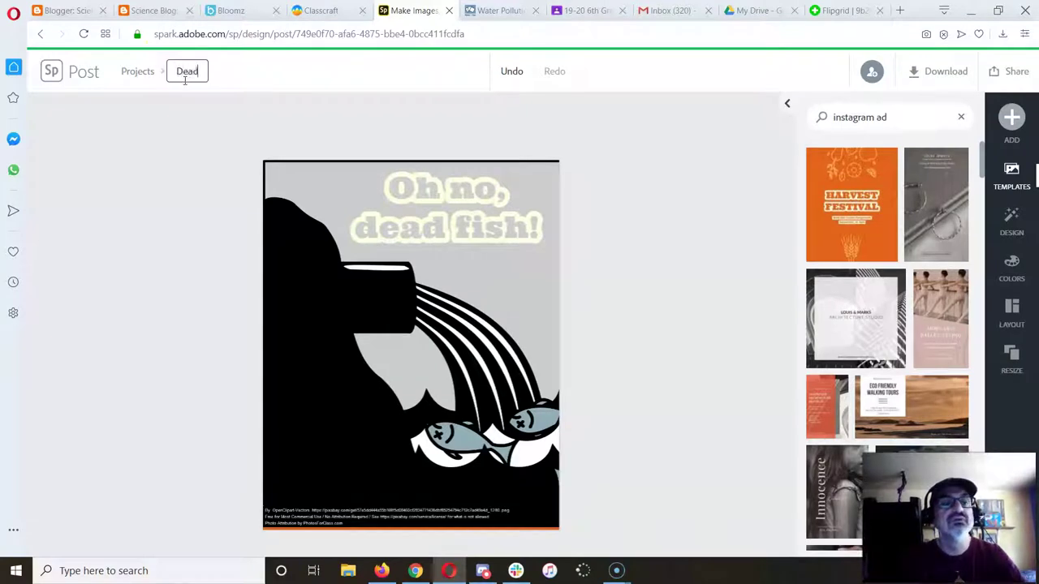
type("DeadFishSw")
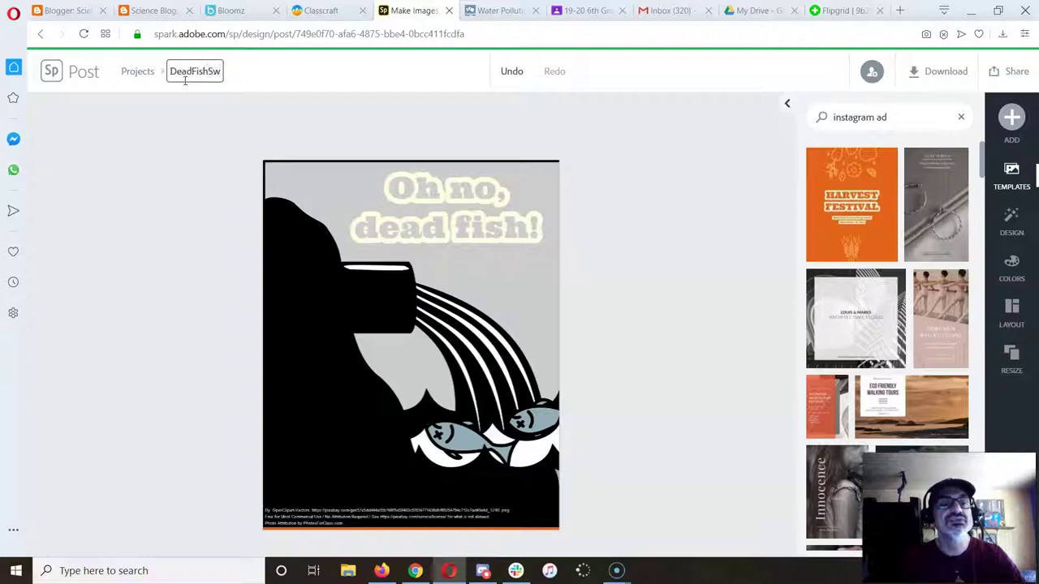
key("BackSpace")
type("ewage")
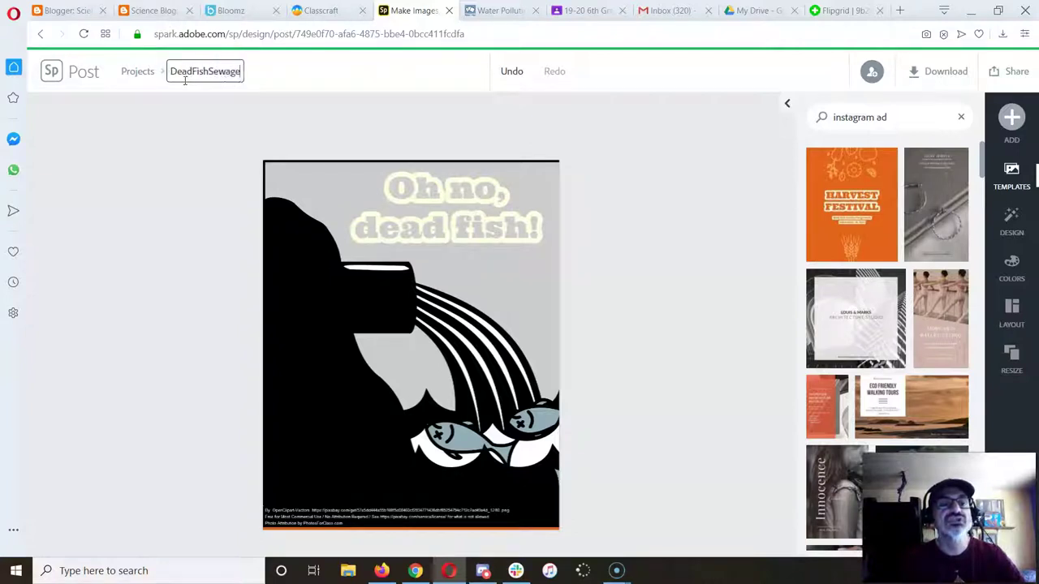
left_click(283, 72)
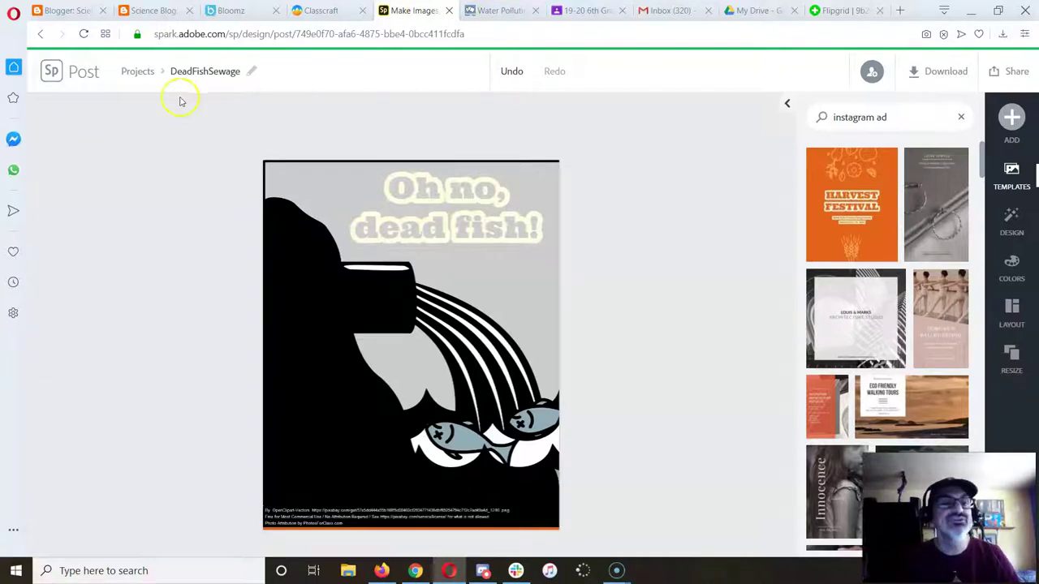
Download the poster as a solid-background PNG, then switch to the Science Blog page.
left_click(927, 70)
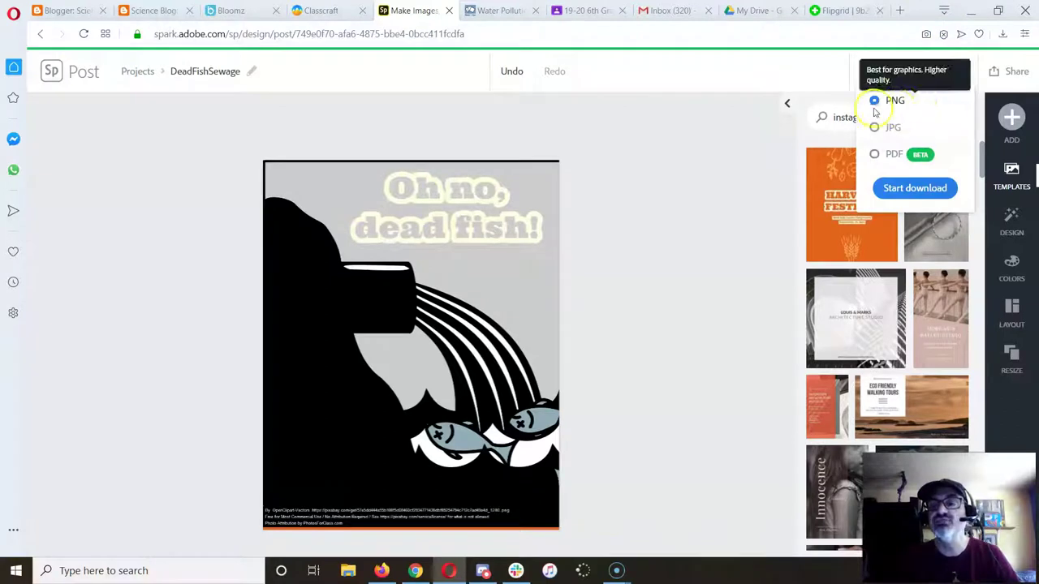
left_click(898, 185)
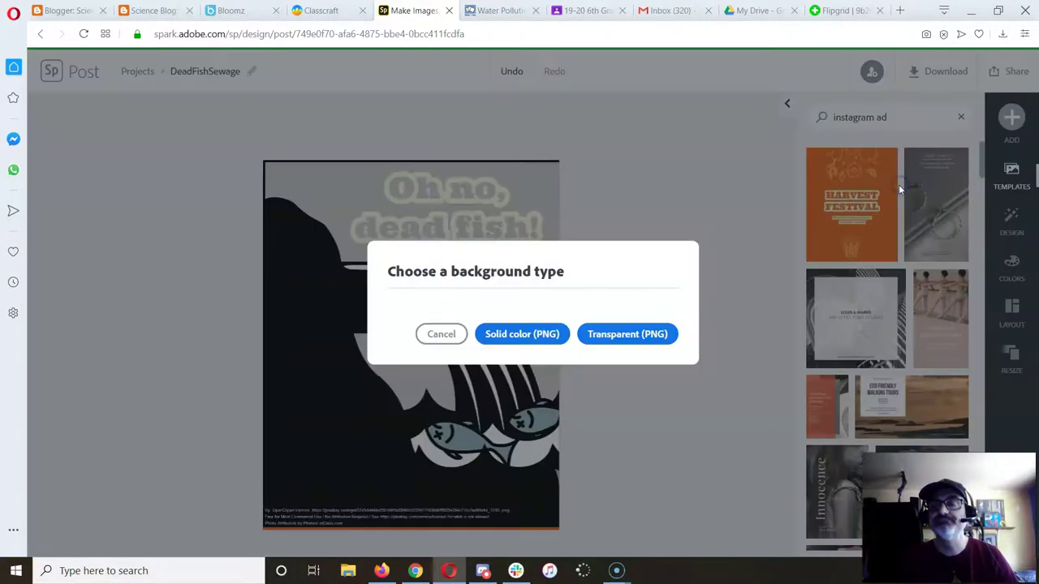
left_click(514, 335)
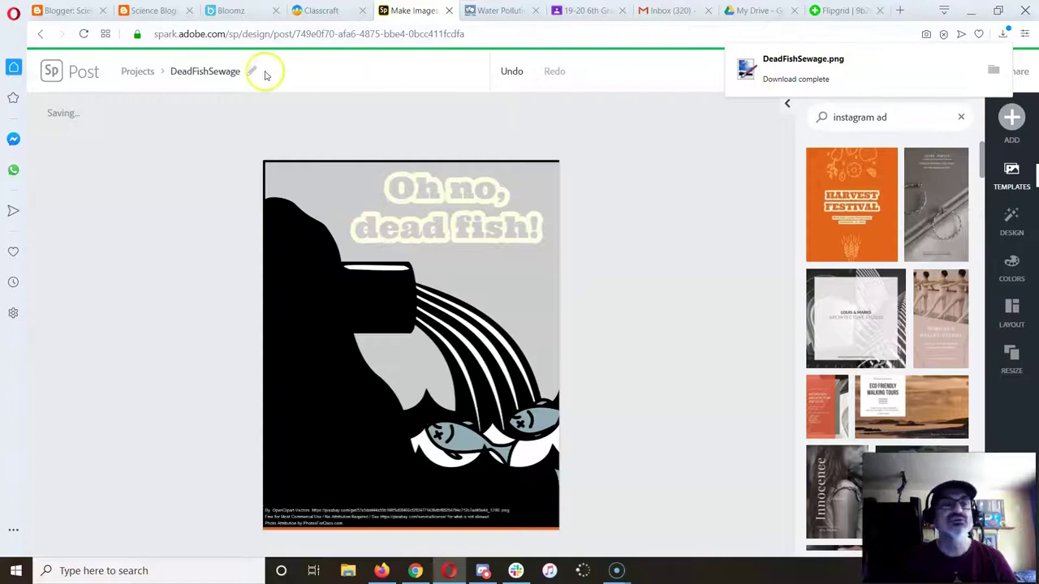
left_click(160, 15)
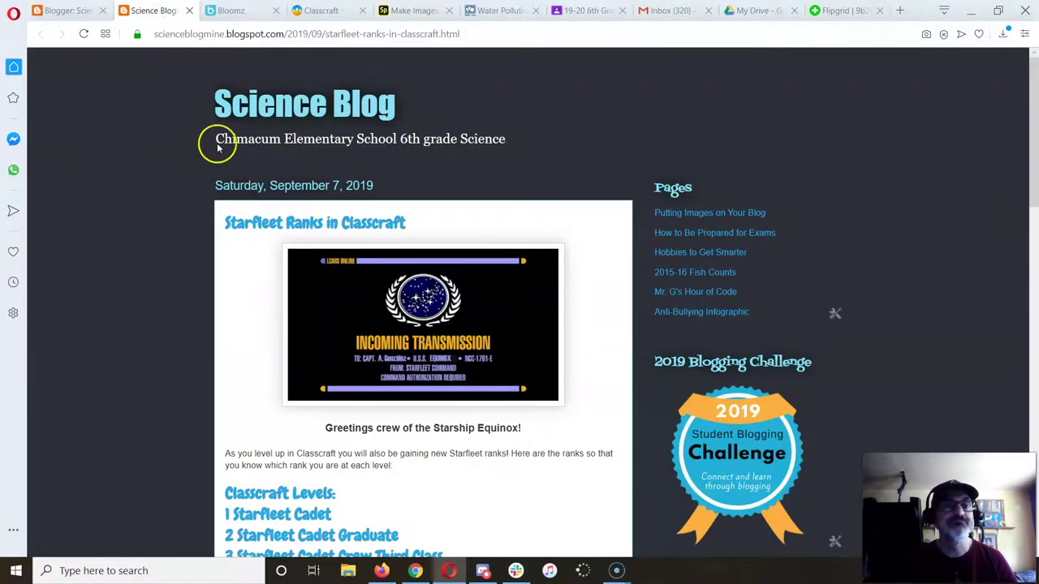
Start a new Science Blog post titled 'The Dangers of Sewage' and open the Add Images window.
left_click(71, 9)
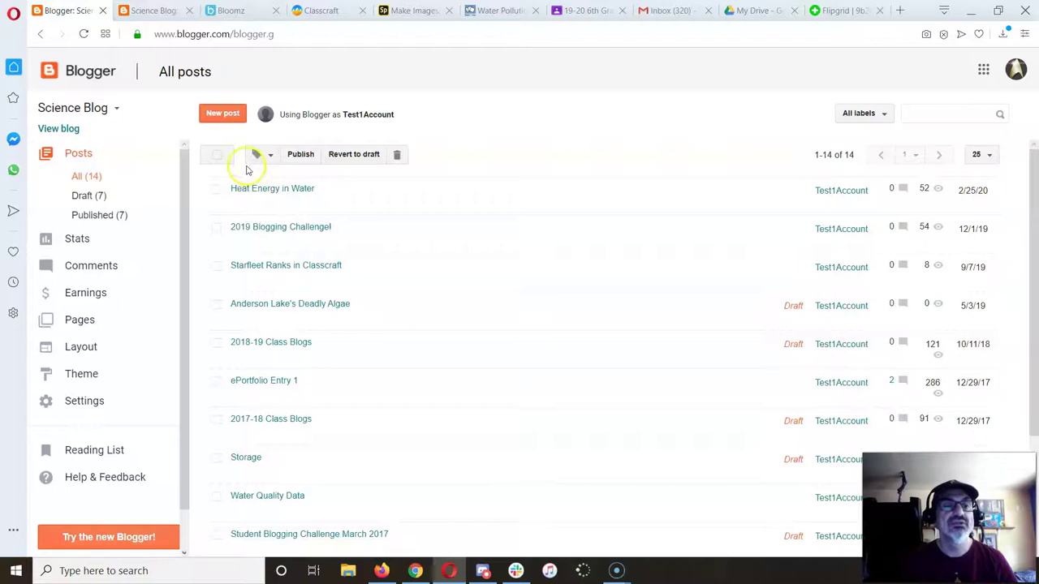
left_click(223, 107)
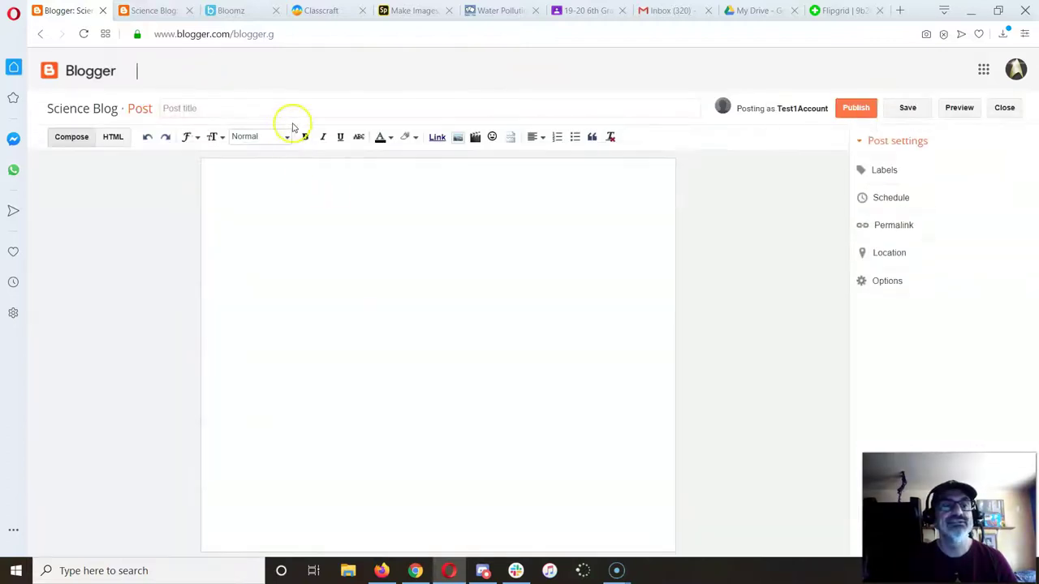
left_click(299, 112)
type("The Dangers of Sewage")
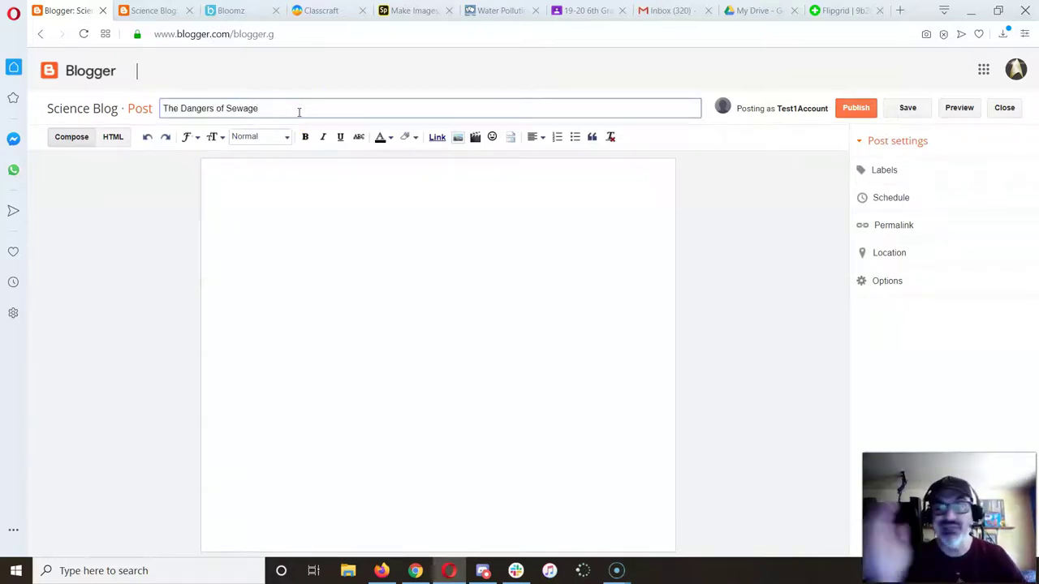
left_click(380, 216)
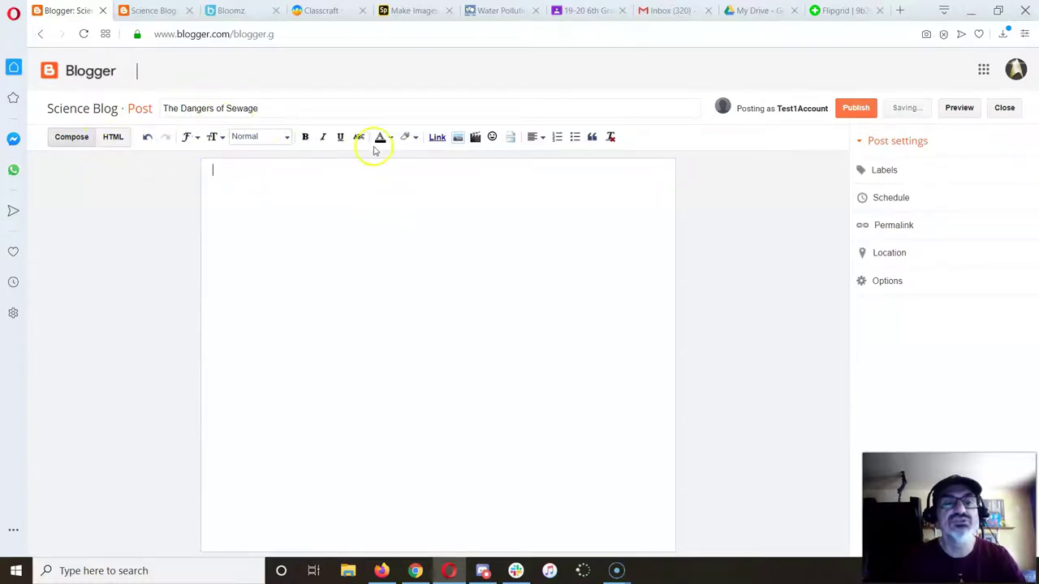
left_click(458, 138)
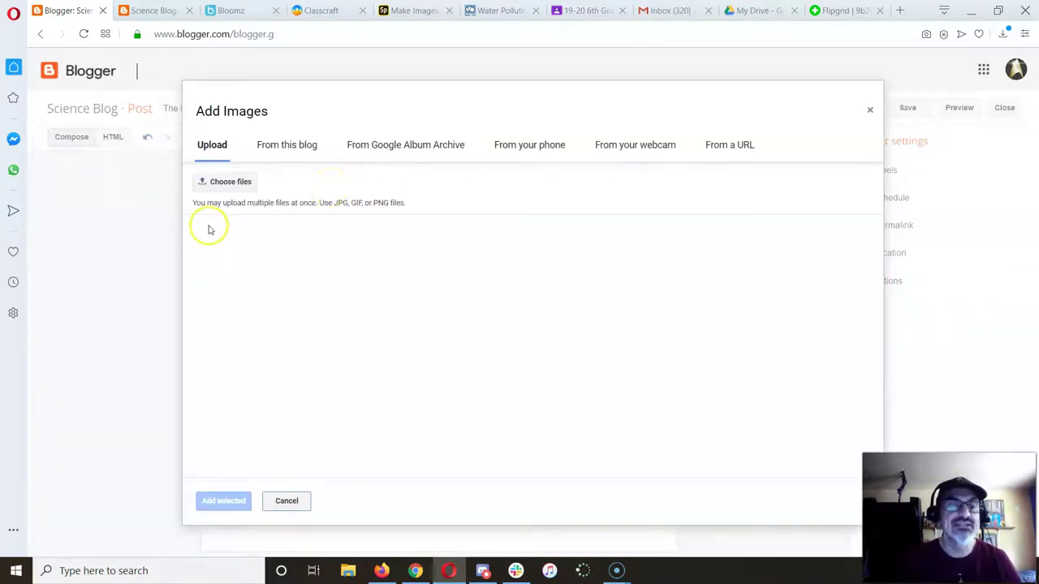
Upload DeadFishSewage.png into the post body, size it Large, and place the caret below it.
left_click(221, 182)
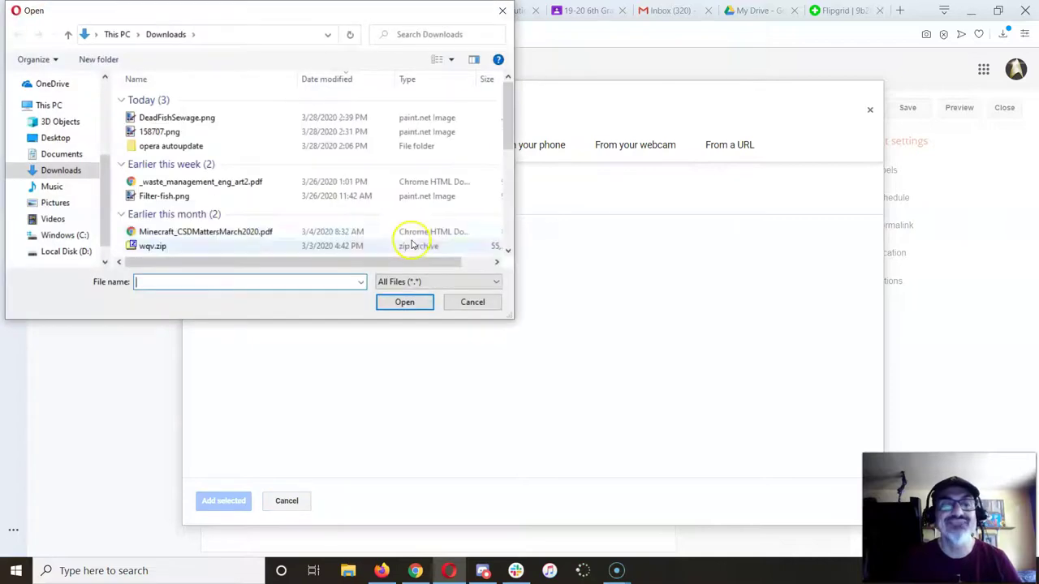
left_click(198, 117)
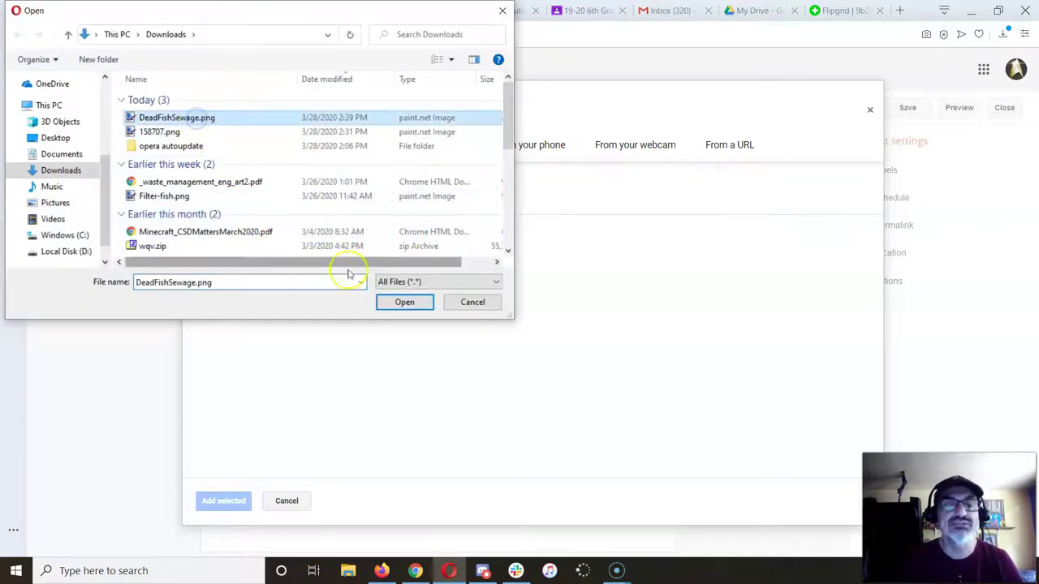
left_click(404, 301)
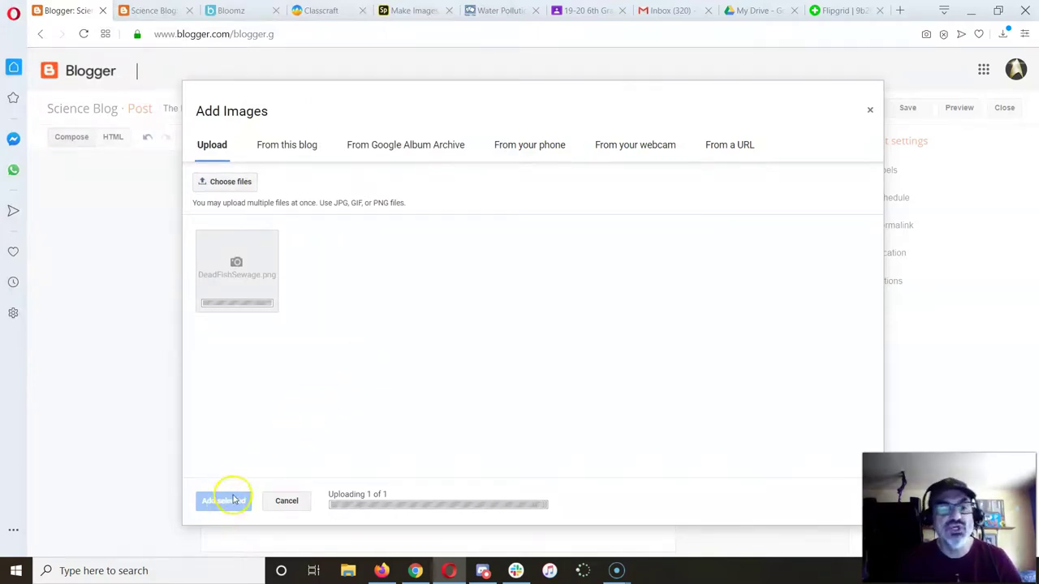
left_click(231, 502)
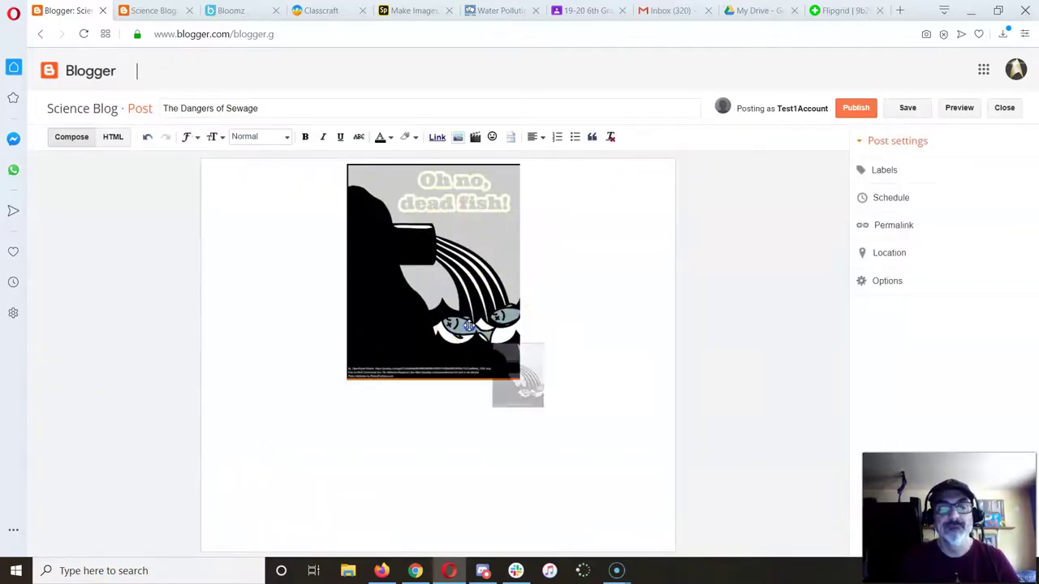
left_click(454, 369)
left_click(417, 390)
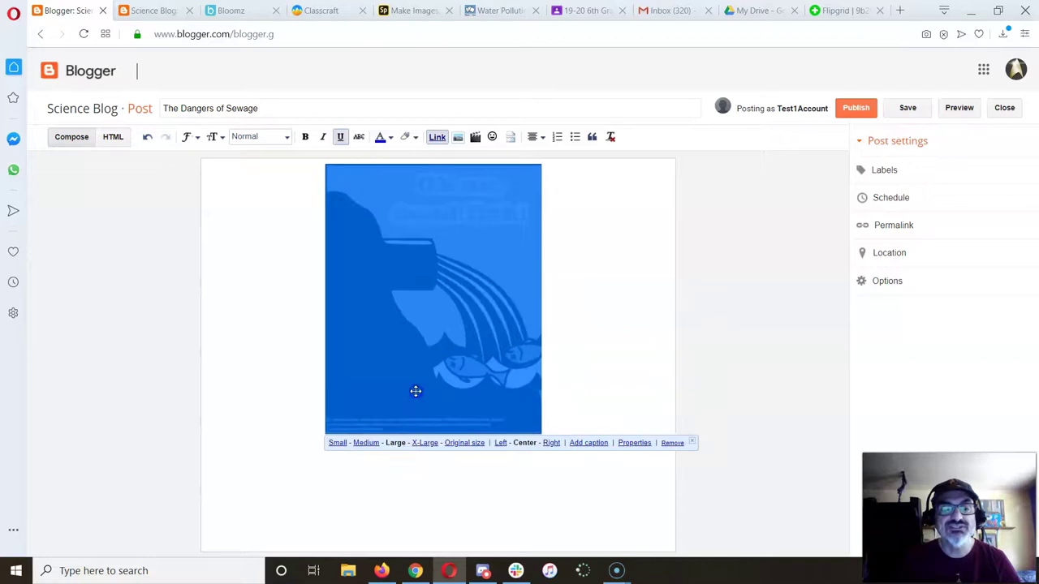
left_click(580, 383)
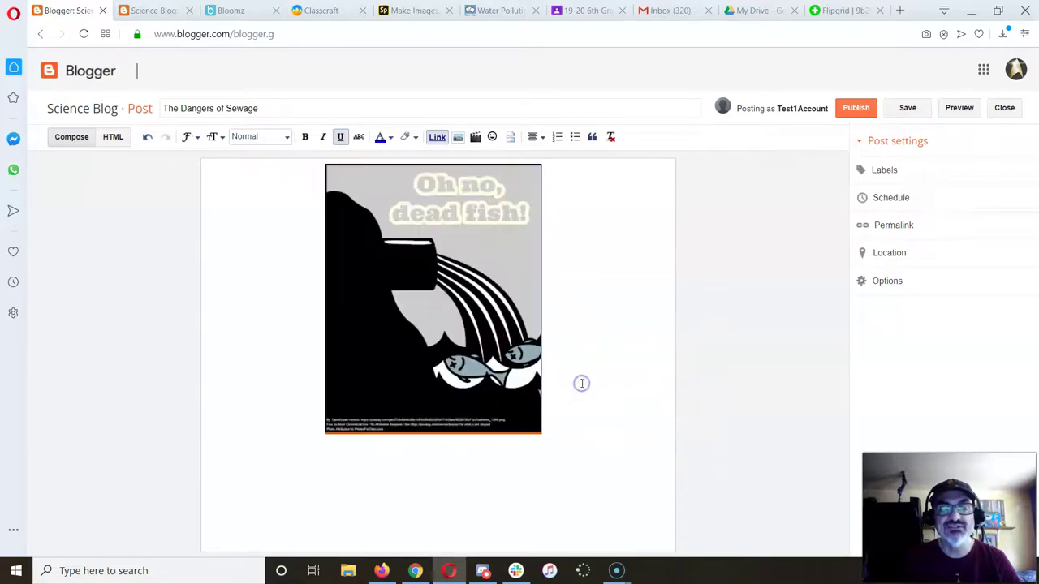
left_click(579, 426)
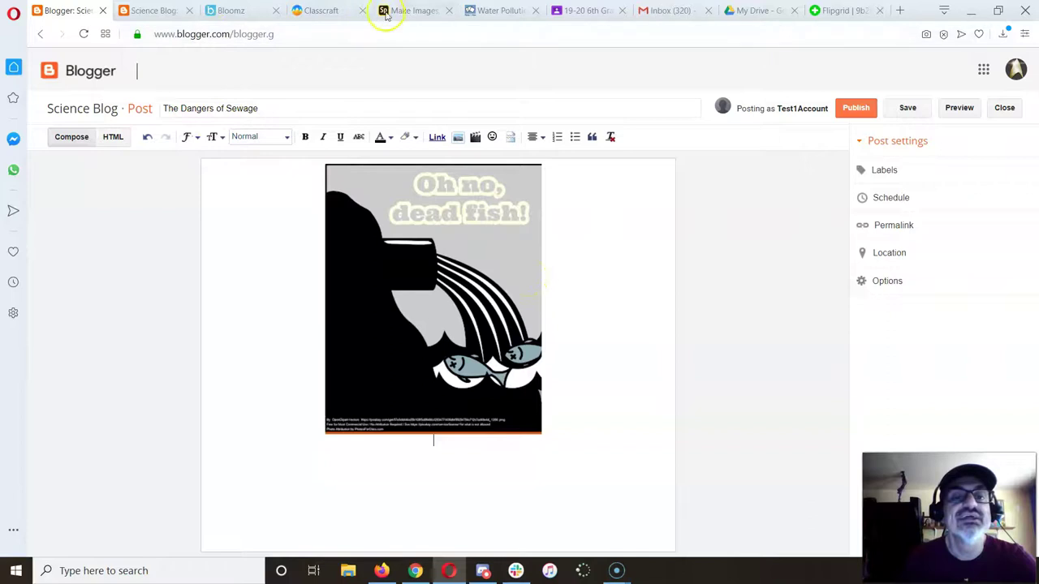
Open the sewage fish image's Pixabay page from the Water Pollution results and select its URL.
left_click(492, 8)
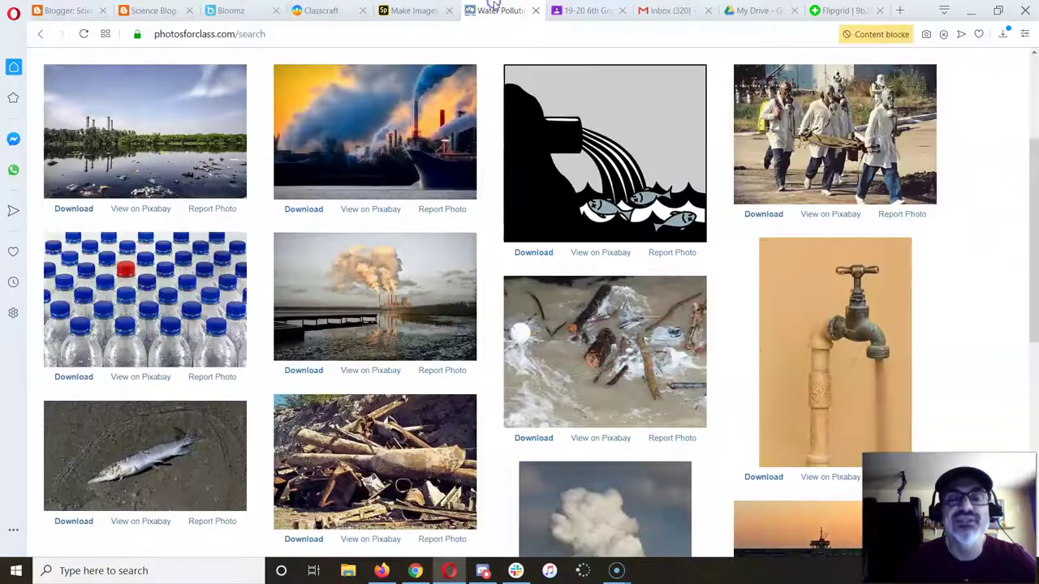
left_click(601, 253)
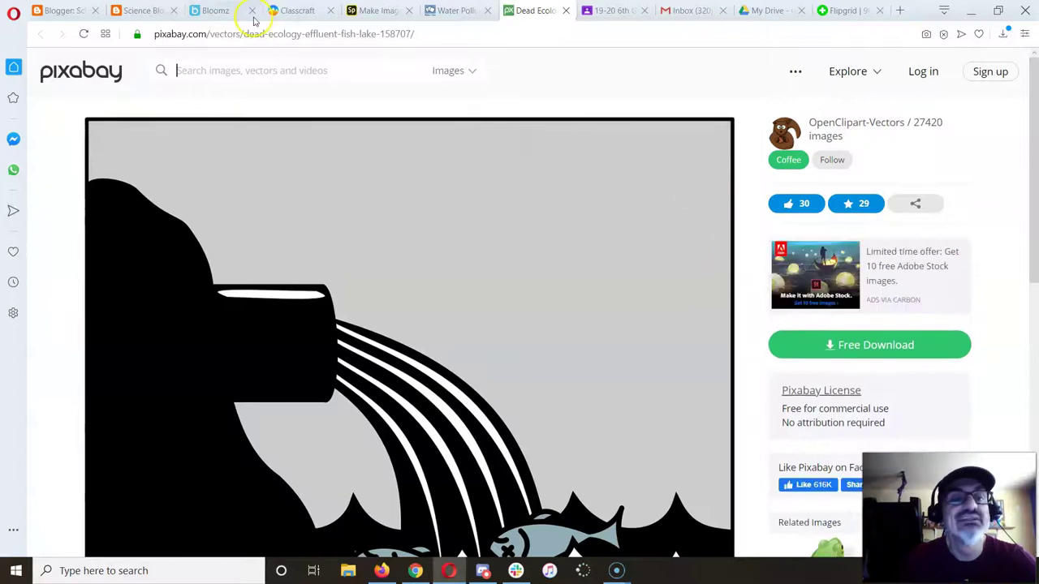
left_click(253, 37)
key("ctrl+c")
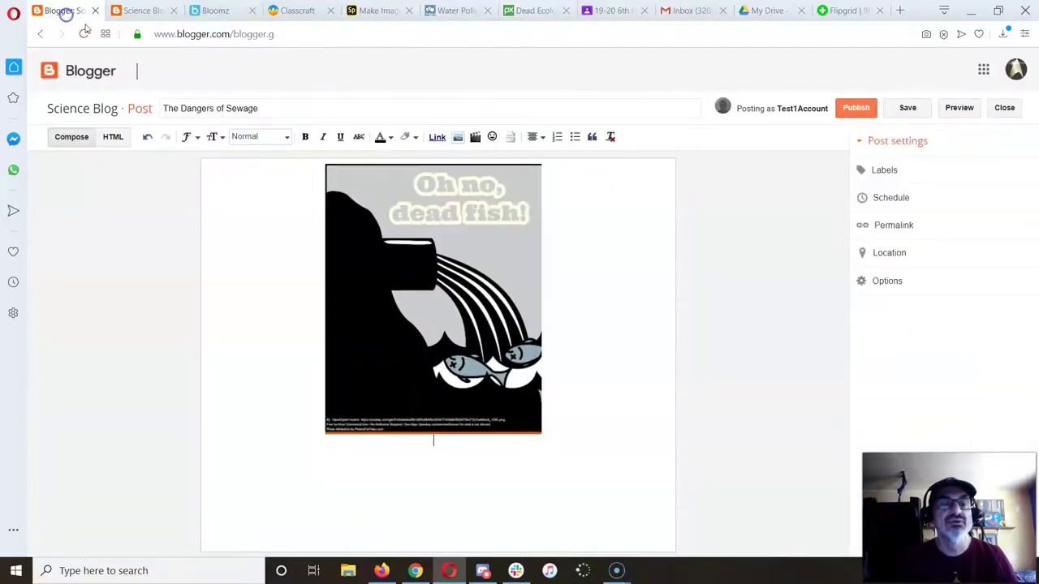
Type the caption 'From Pixabay' below the graphic and select the whole line.
left_click(64, 11)
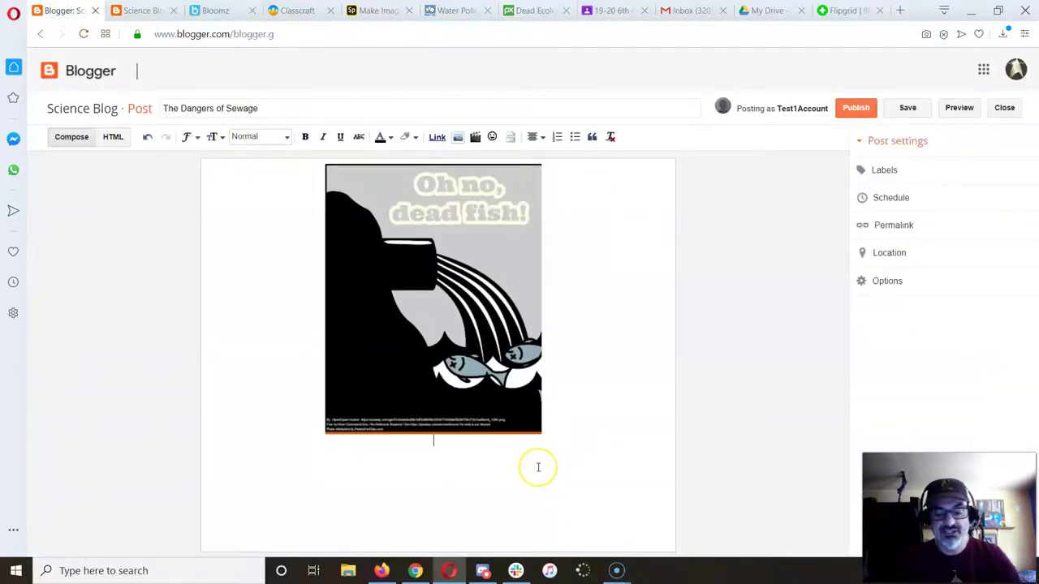
type("From Pixabay")
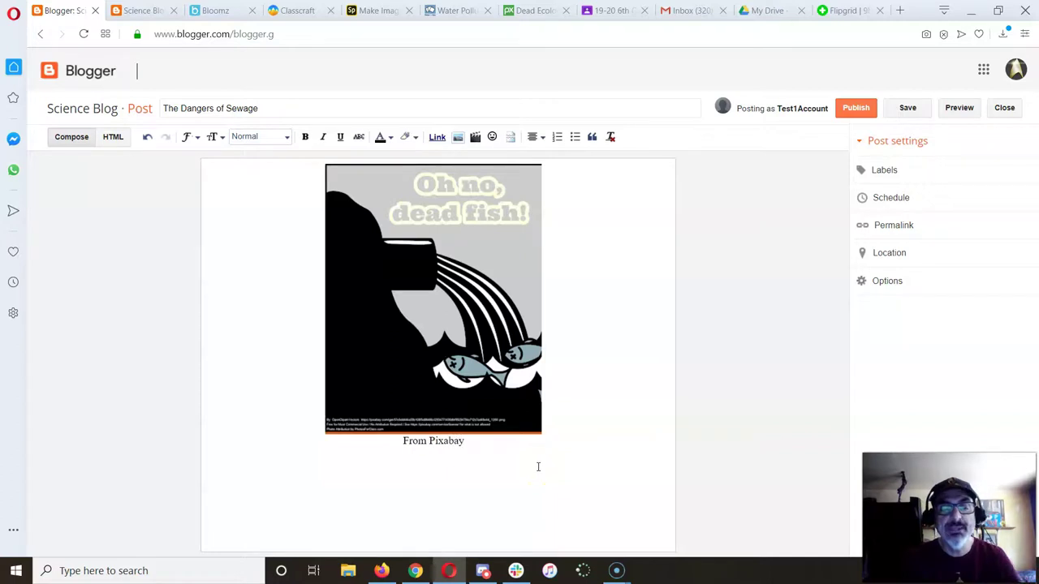
left_click(492, 454)
left_click_drag(469, 440, 430, 442)
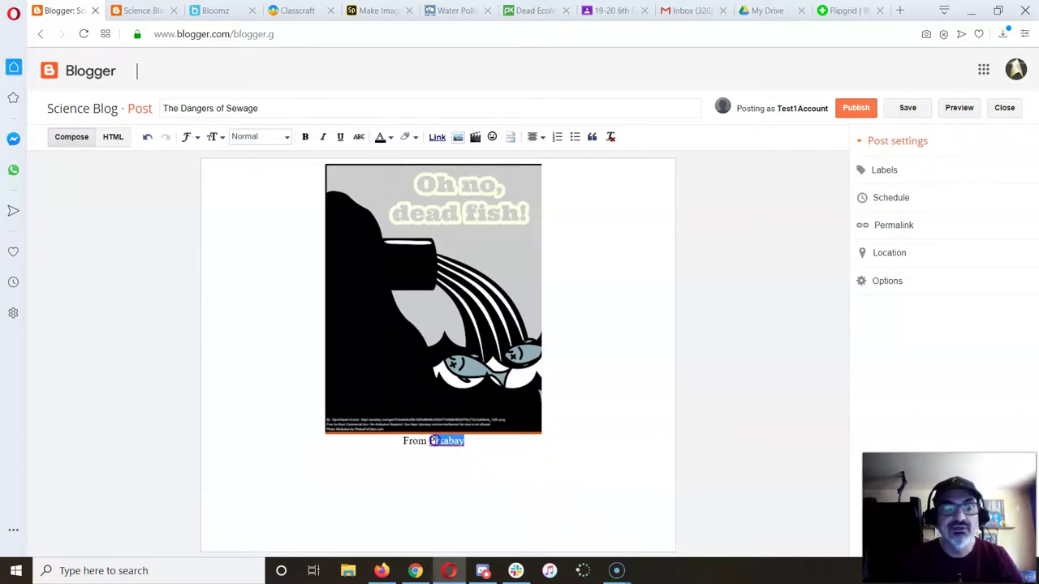
left_click(396, 447)
key("shift+End")
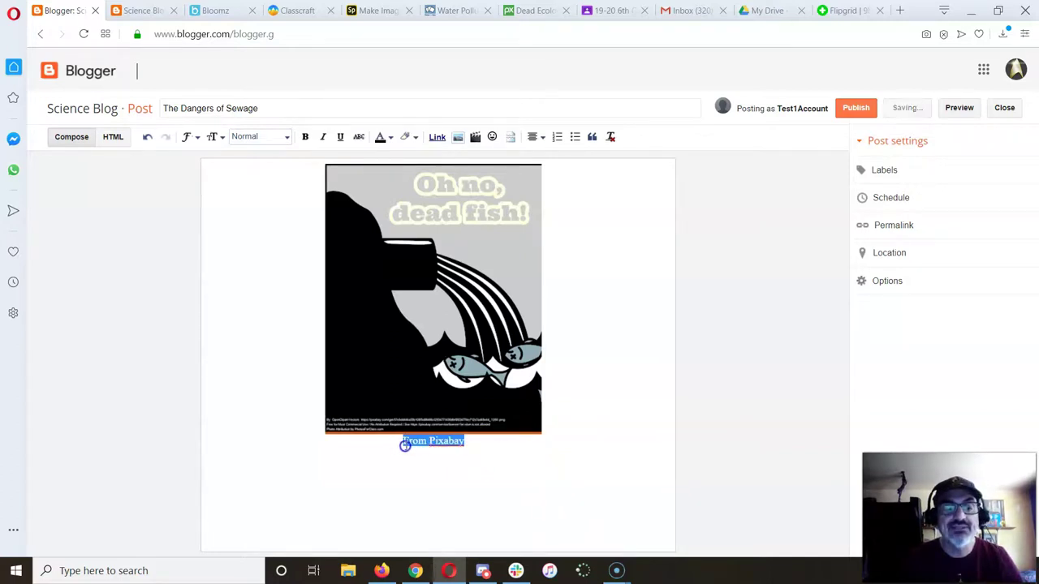
Link the caption to the pasted Pixabay page URL, opening in a new window.
left_click(437, 137)
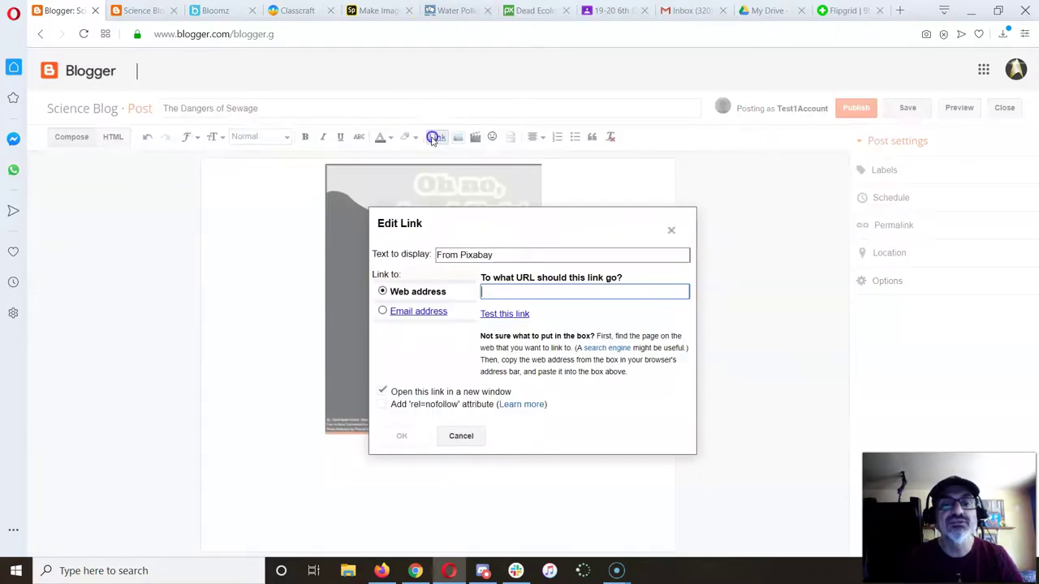
left_click(510, 291)
key("ctrl+v")
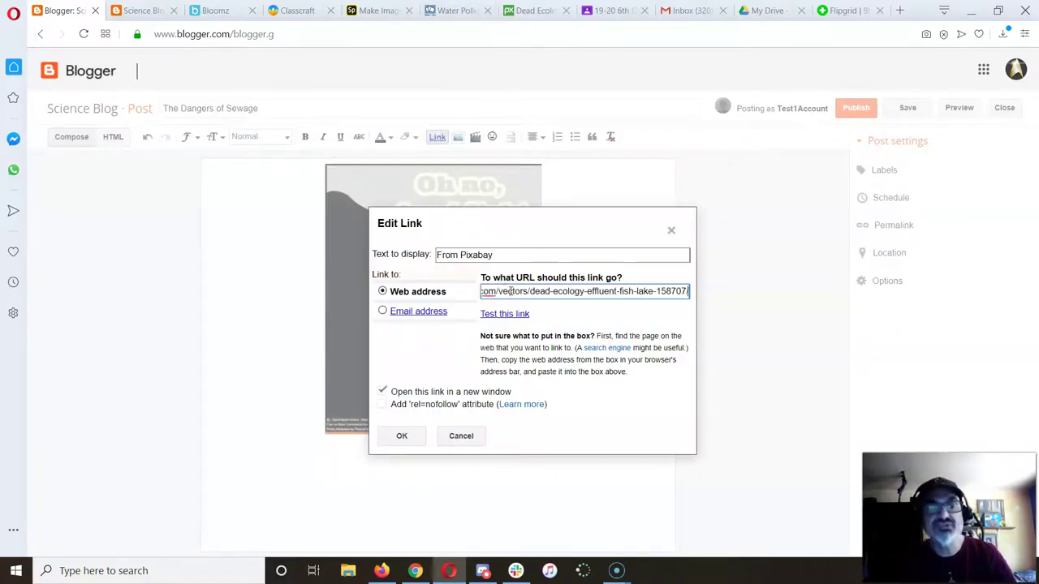
left_click(382, 393)
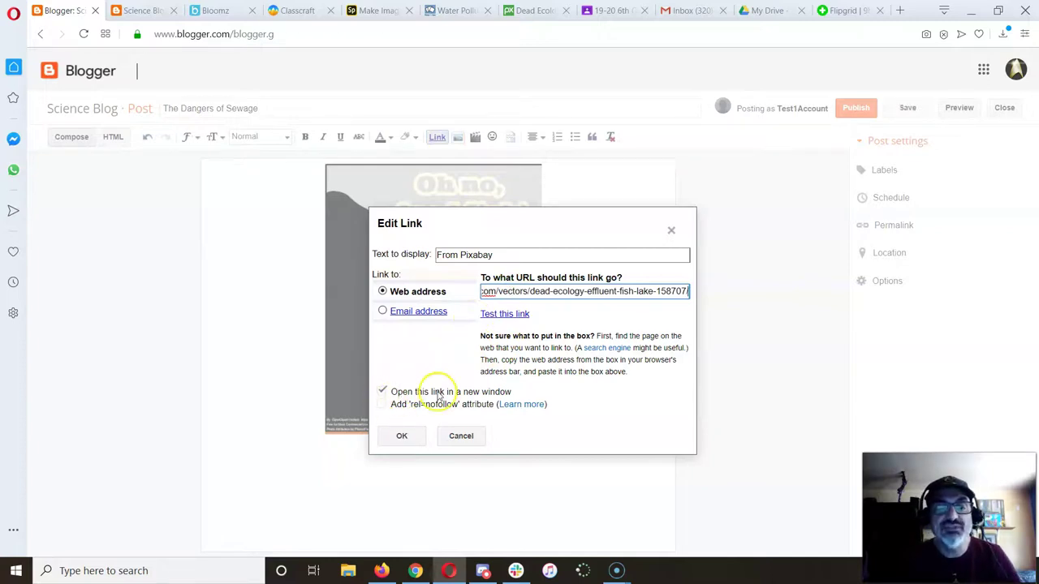
left_click(401, 436)
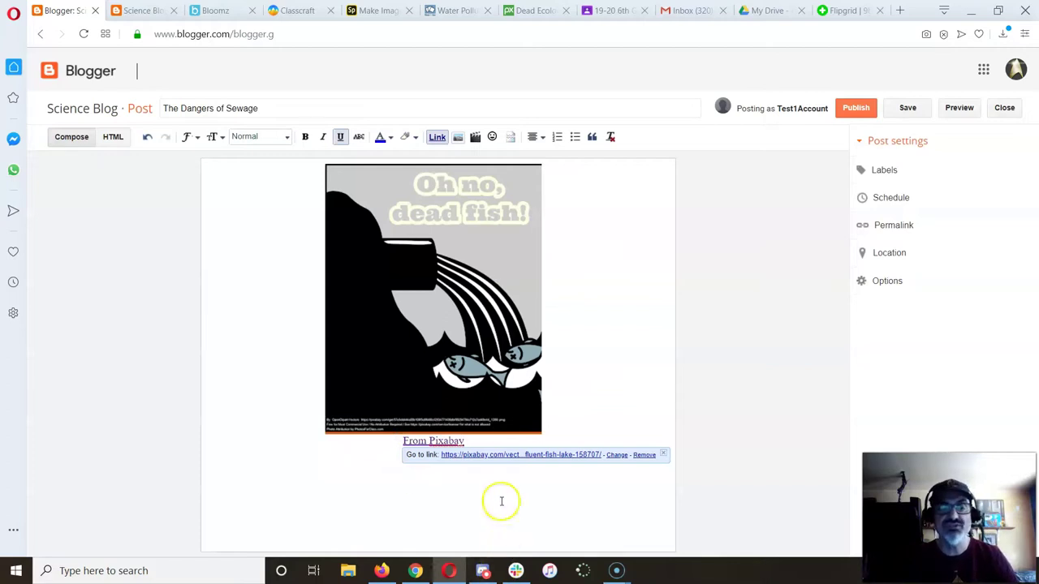
key("Return")
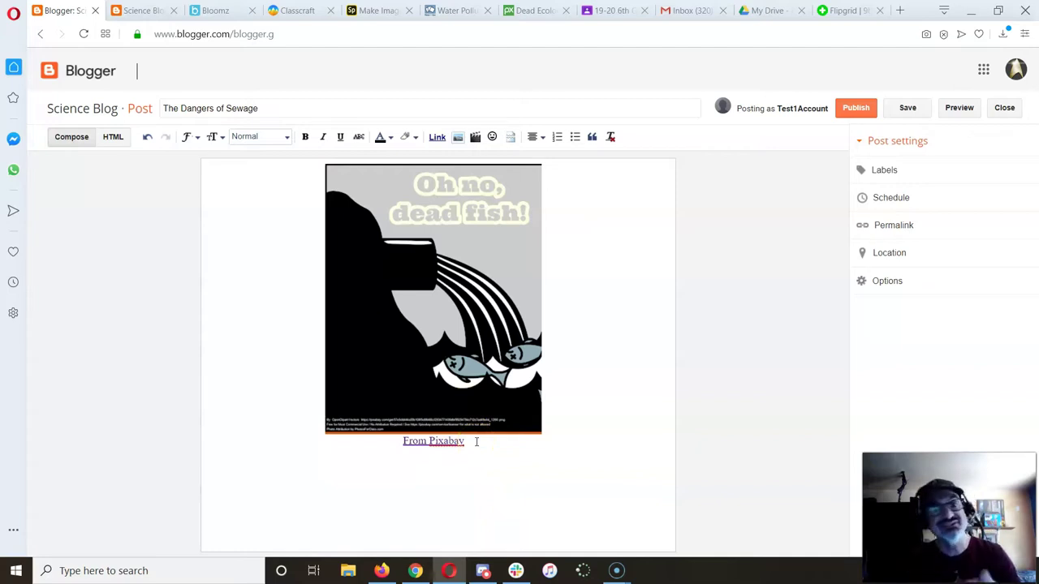
Left-align the line below the caption and save the draft post.
left_click(895, 107)
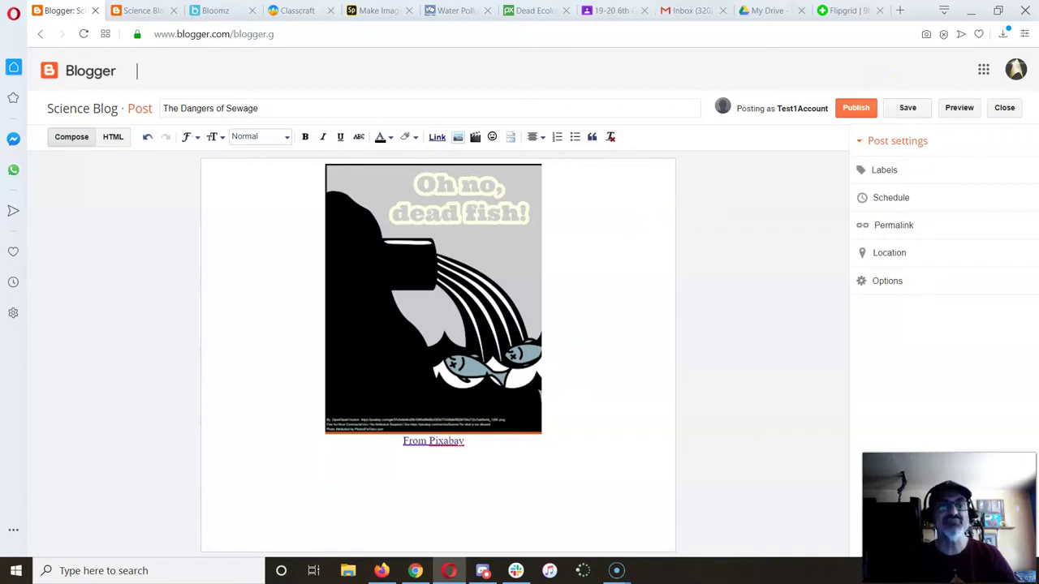
left_click(530, 138)
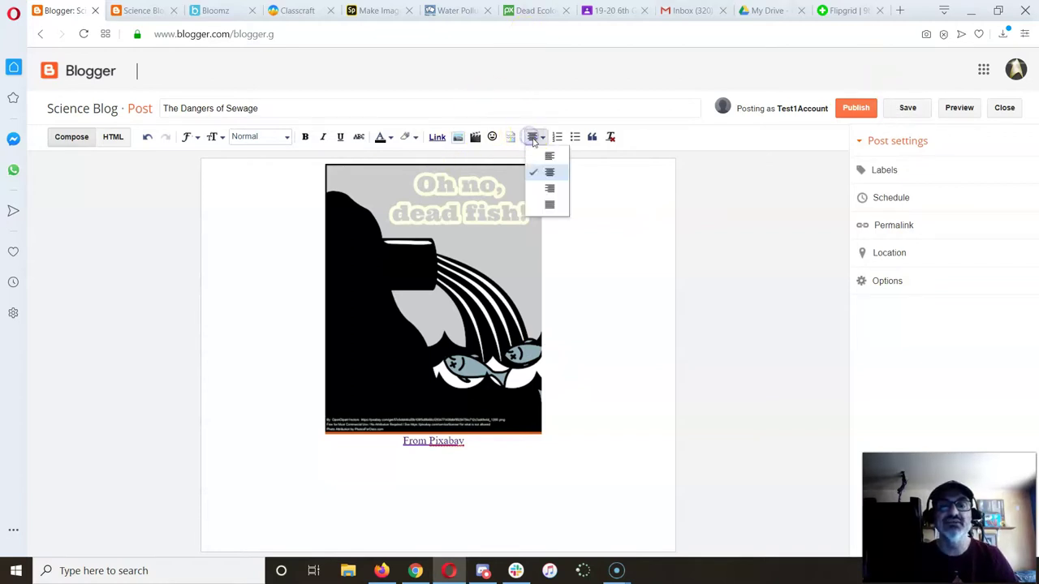
left_click(535, 154)
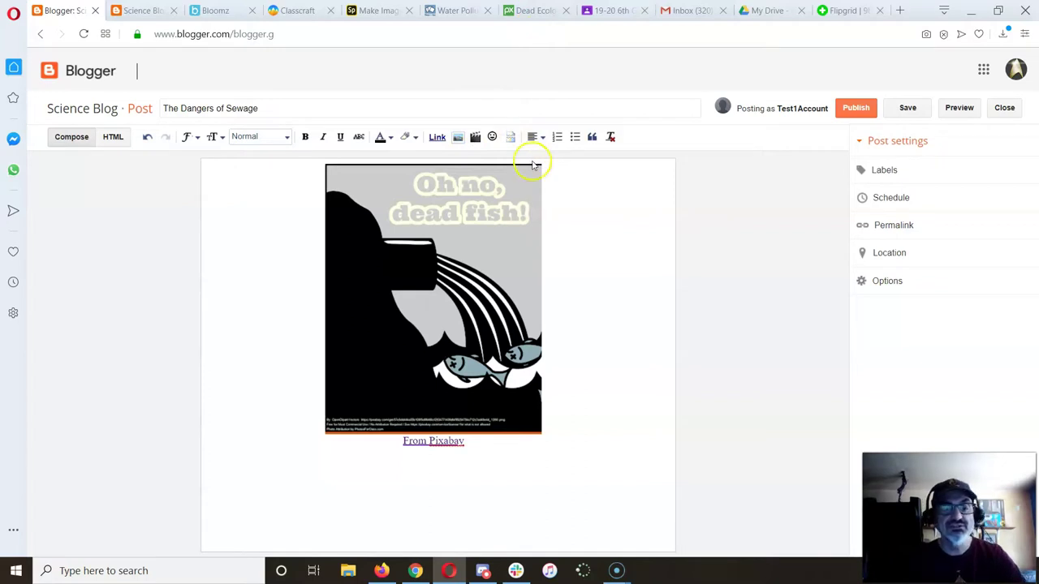
left_click(439, 474)
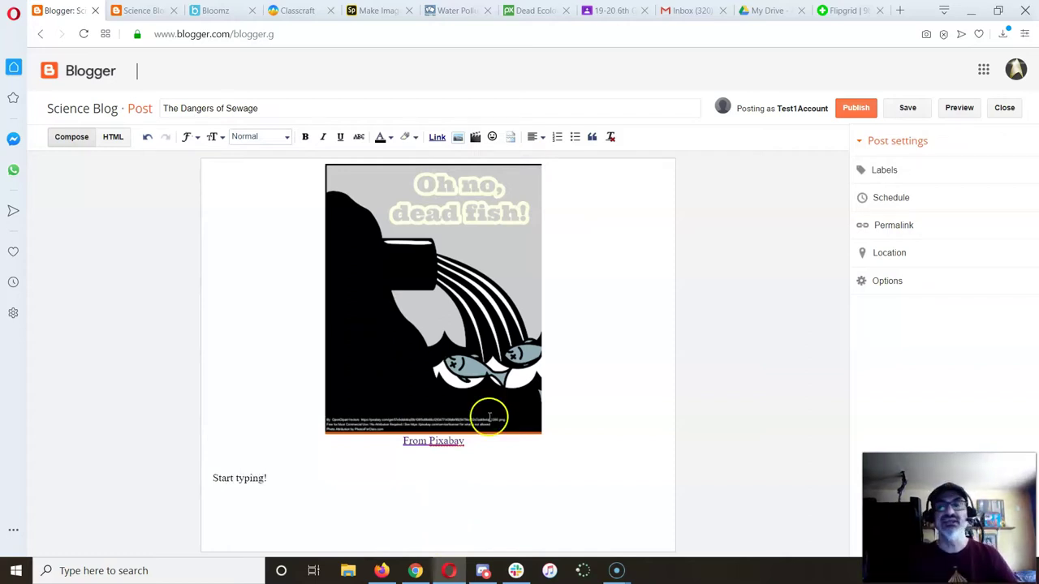
left_click(907, 108)
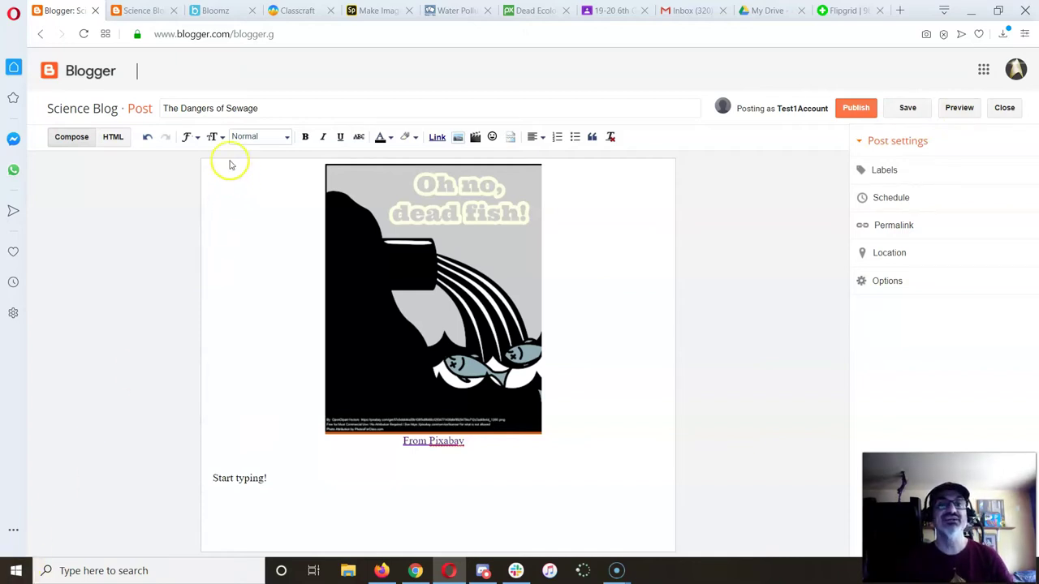
Open the Public Service Announcement assignment submission area in Classcraft.
left_click(293, 10)
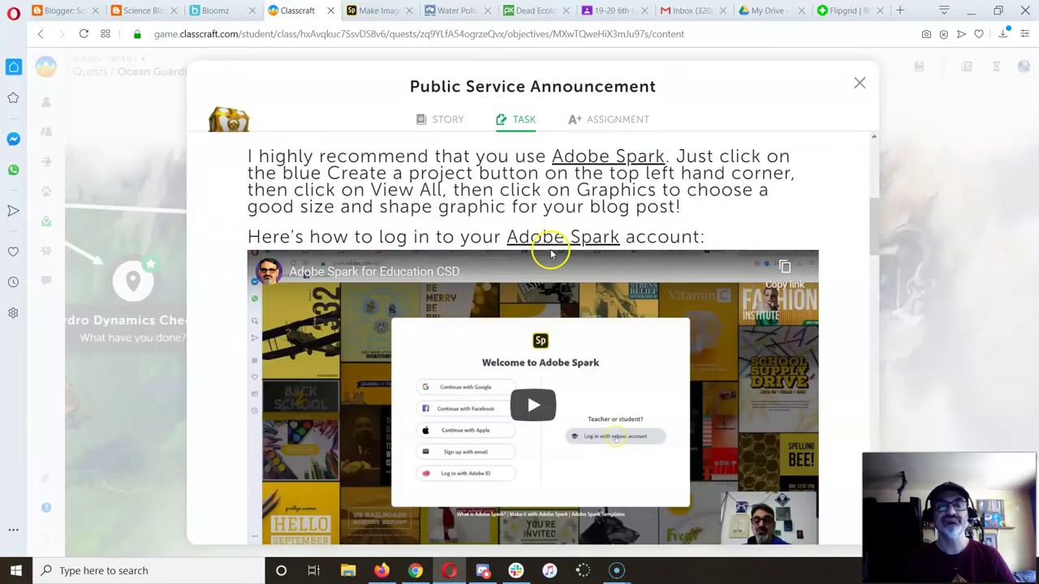
left_click(601, 118)
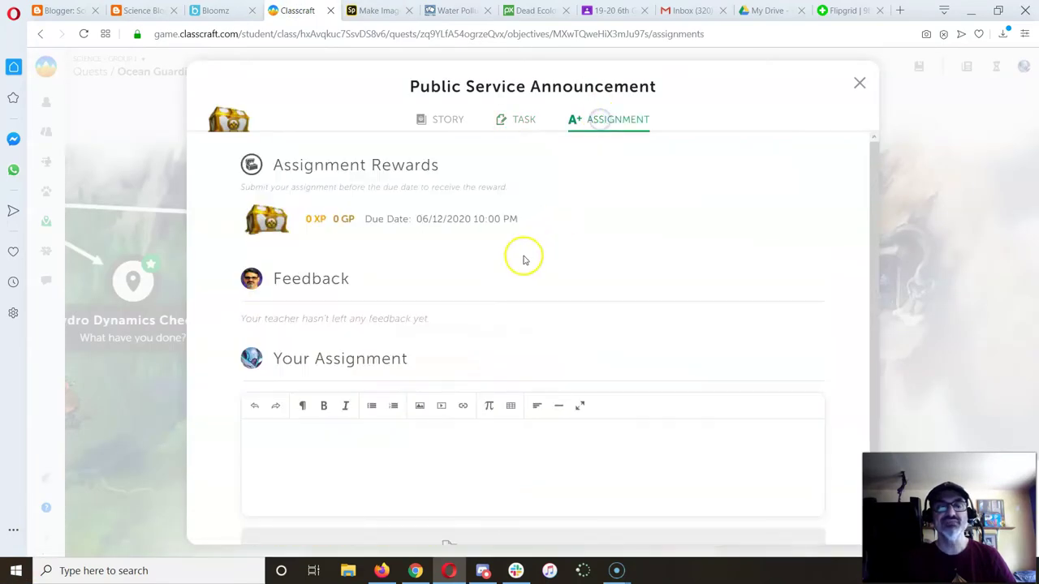
left_click(293, 440)
scroll(292, 438, "down", 1)
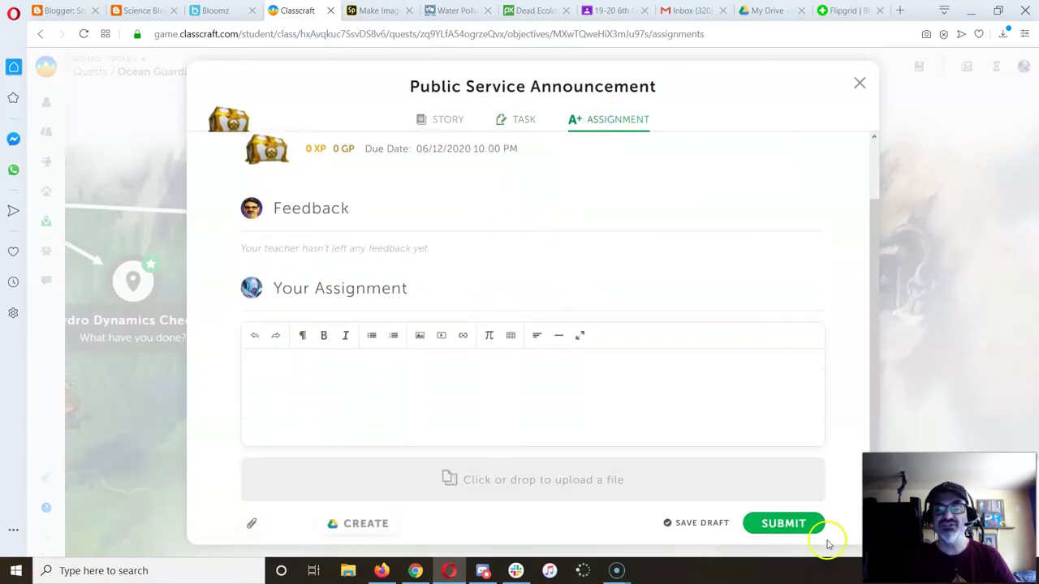